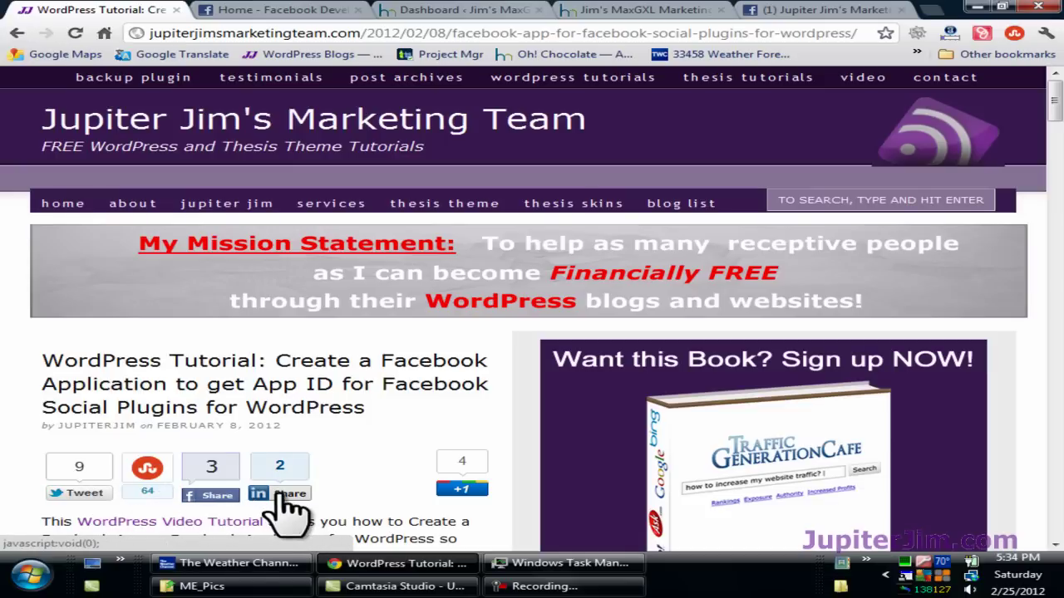
# - Review the WordPress tutorial post on creating a Facebook application to get an App ID for social plugins
pyautogui.click(465, 492)
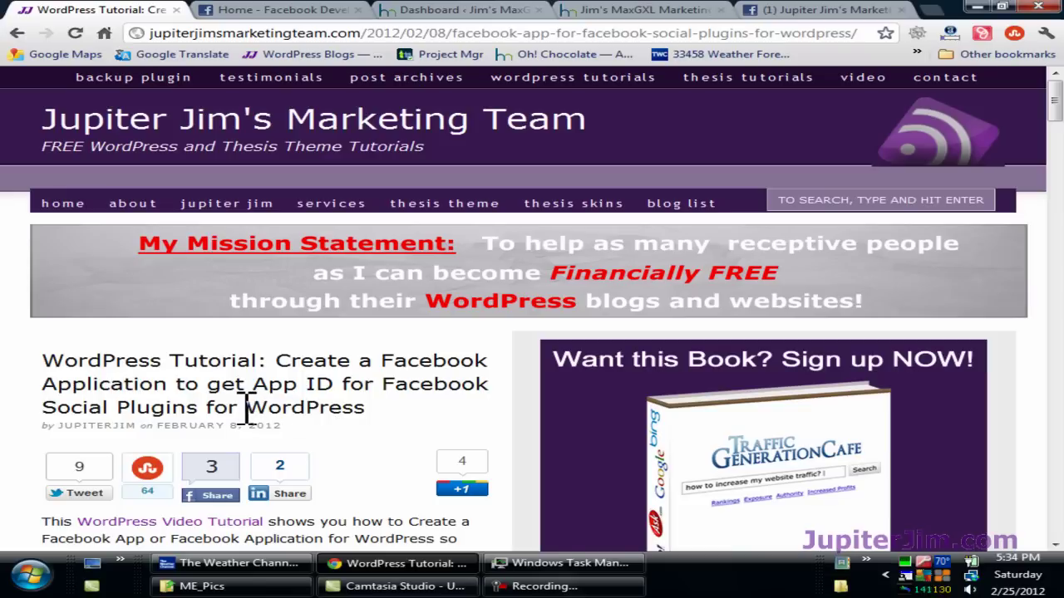
pyautogui.scroll(-2, 248, 411)
pyautogui.scroll(-1, 258, 428)
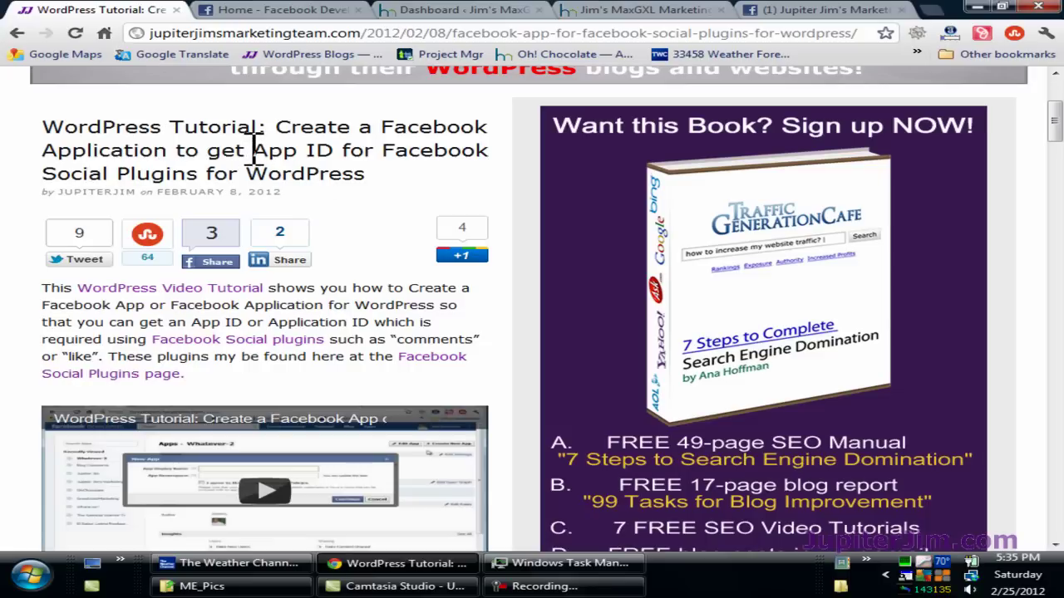
pyautogui.moveTo(252, 150); pyautogui.dragTo(331, 150)
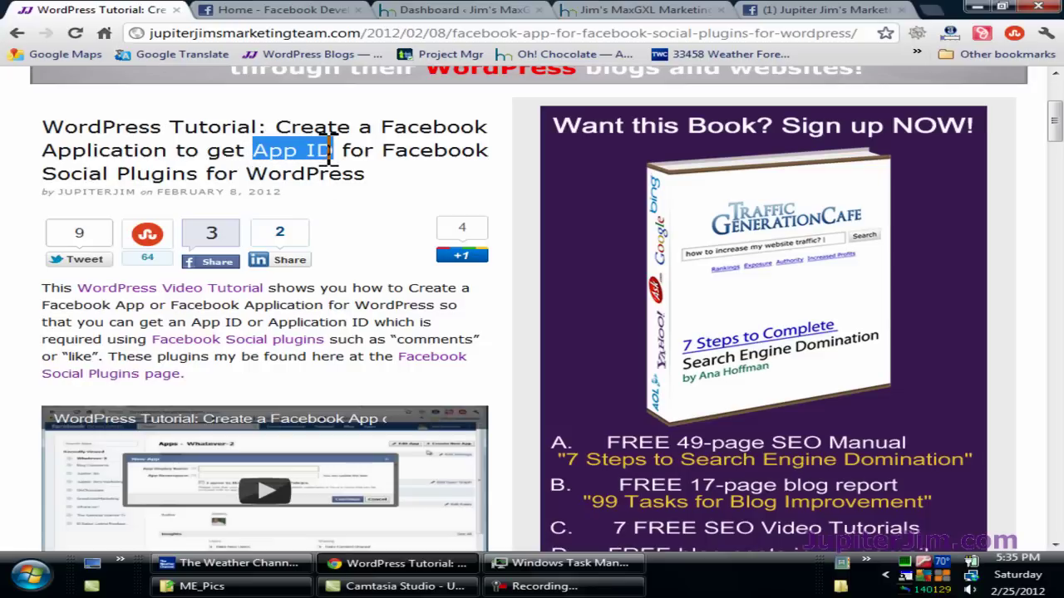
pyautogui.click(391, 182)
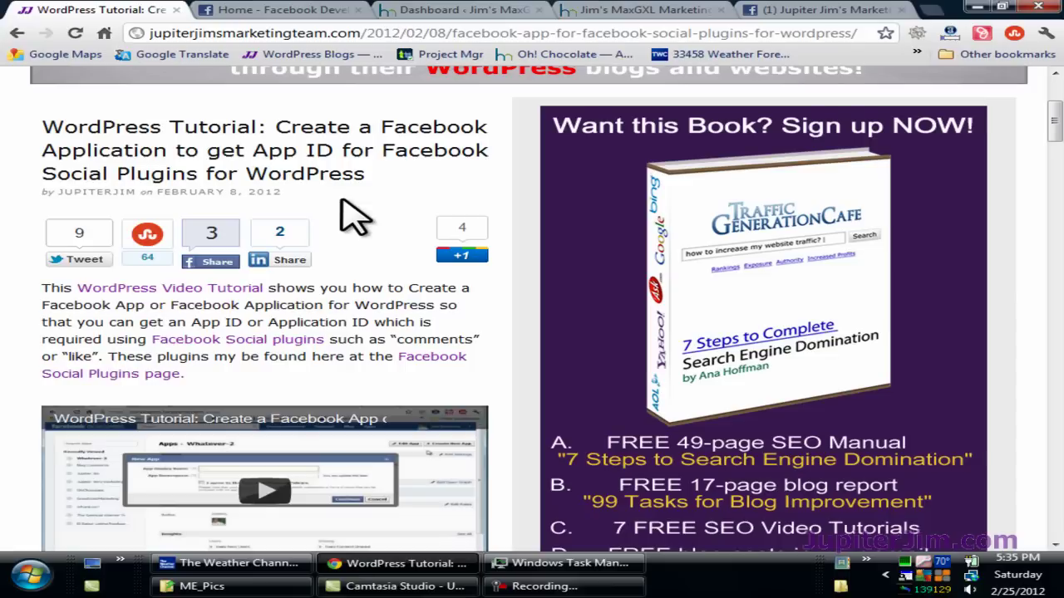
# - Look over the sidebar on the MaxGXL Marketing Team home page and the site's WordPress dashboard
pyautogui.click(598, 10)
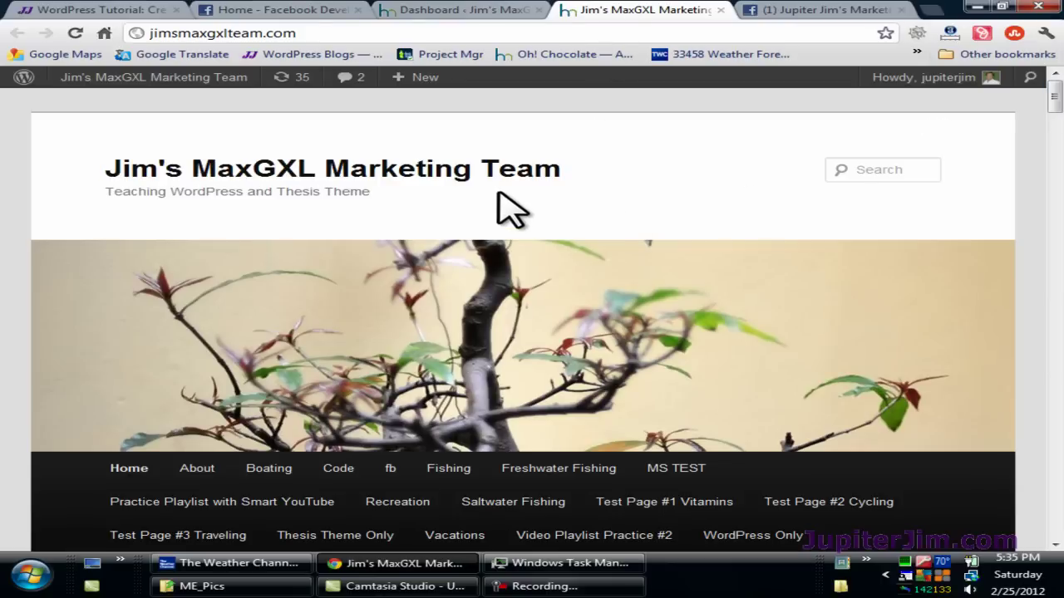
pyautogui.scroll(-2, 496, 318)
pyautogui.scroll(-4, 495, 321)
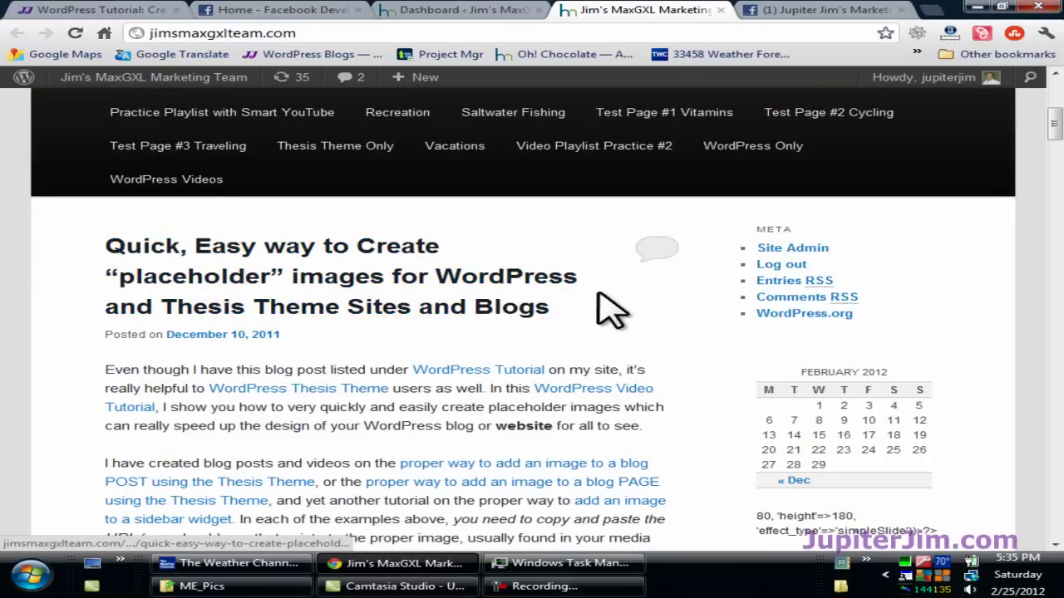
pyautogui.scroll(-1, 611, 312)
pyautogui.scroll(-7, 611, 311)
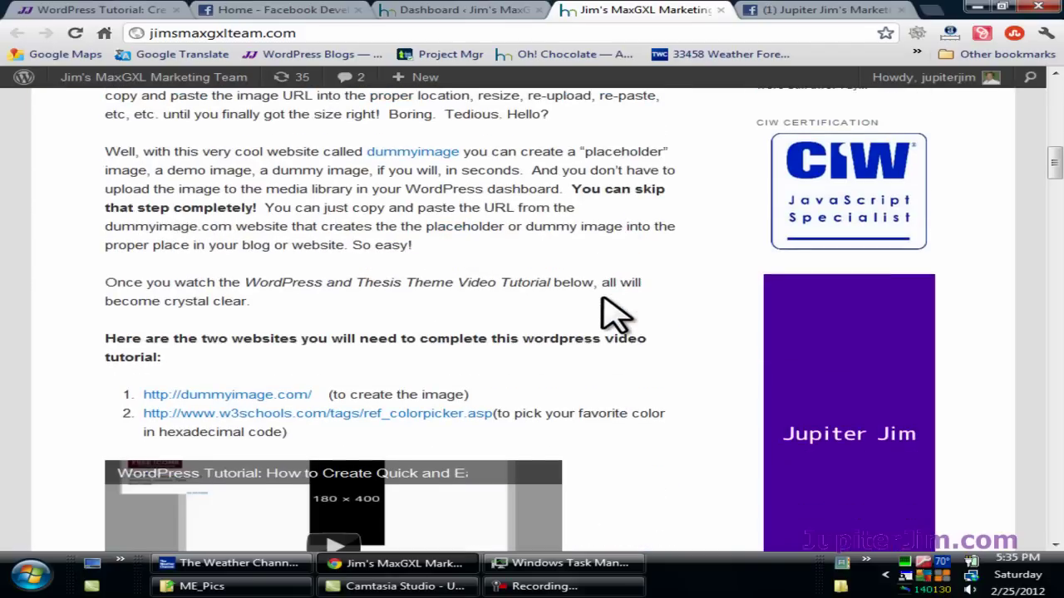
pyautogui.scroll(-6, 615, 316)
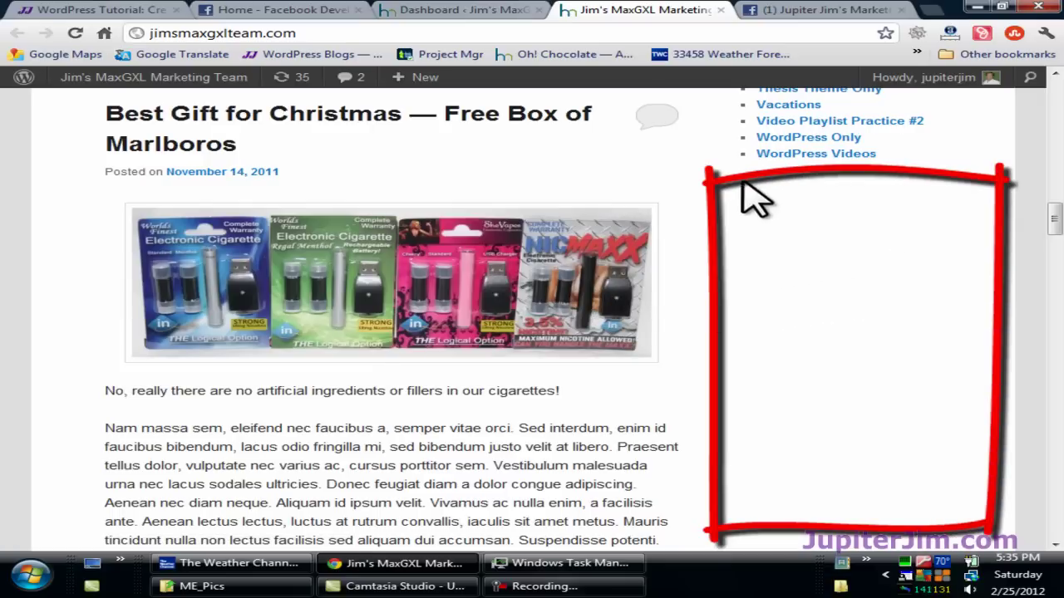
pyautogui.scroll(4, 868, 408)
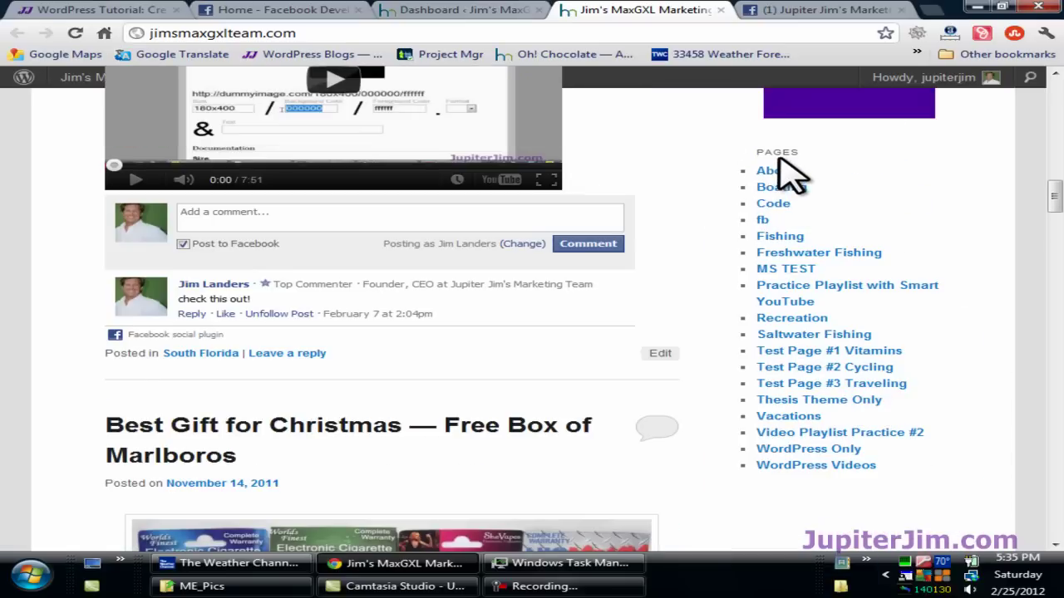
pyautogui.click(453, 10)
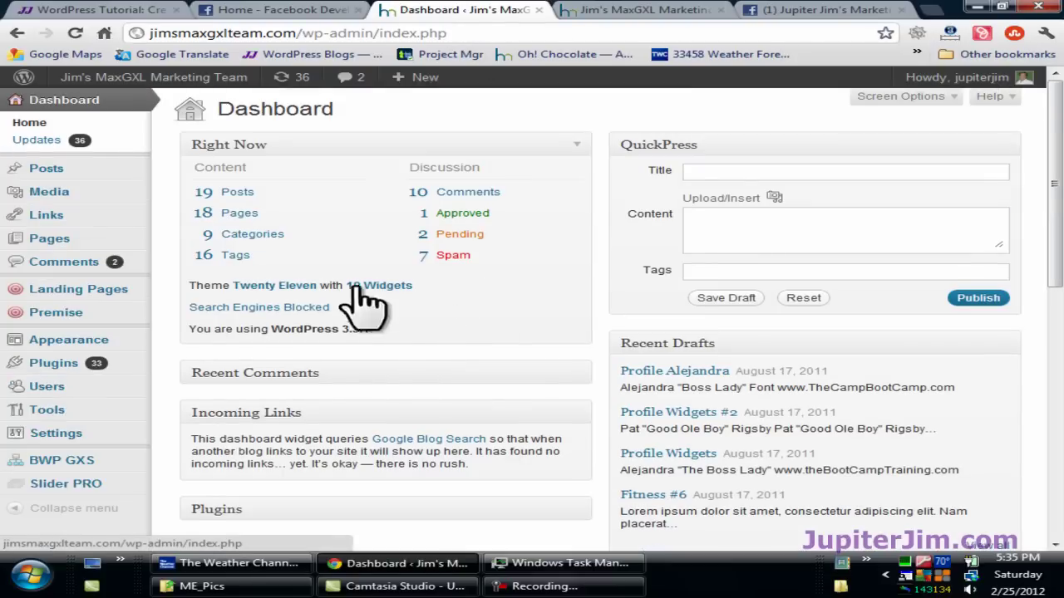
pyautogui.moveTo(157, 83)
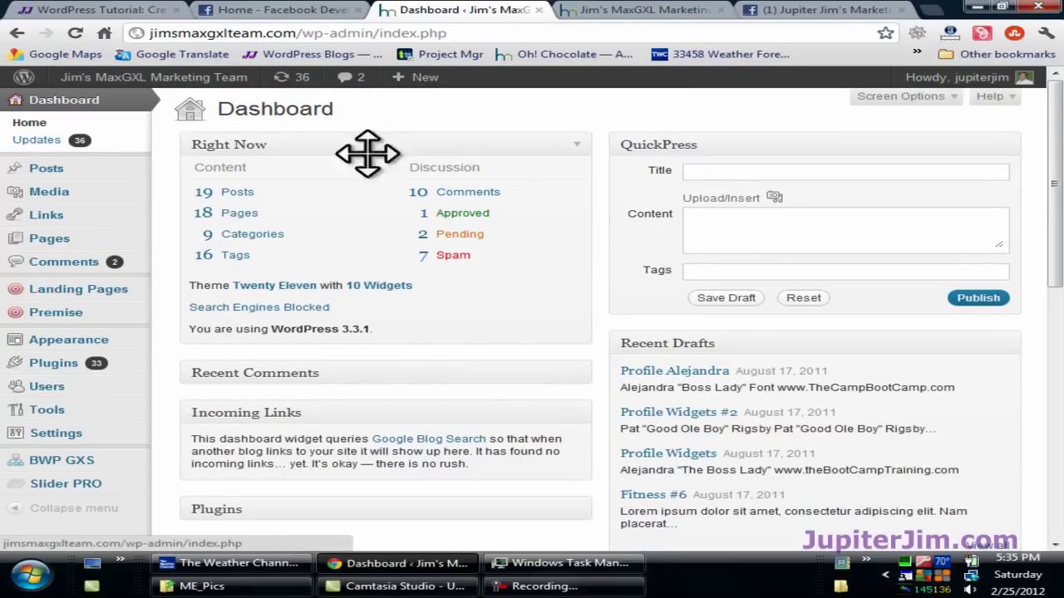
# - Go to the Facebook Developers site and open the Social Plugins page through Build for Websites
pyautogui.click(258, 17)
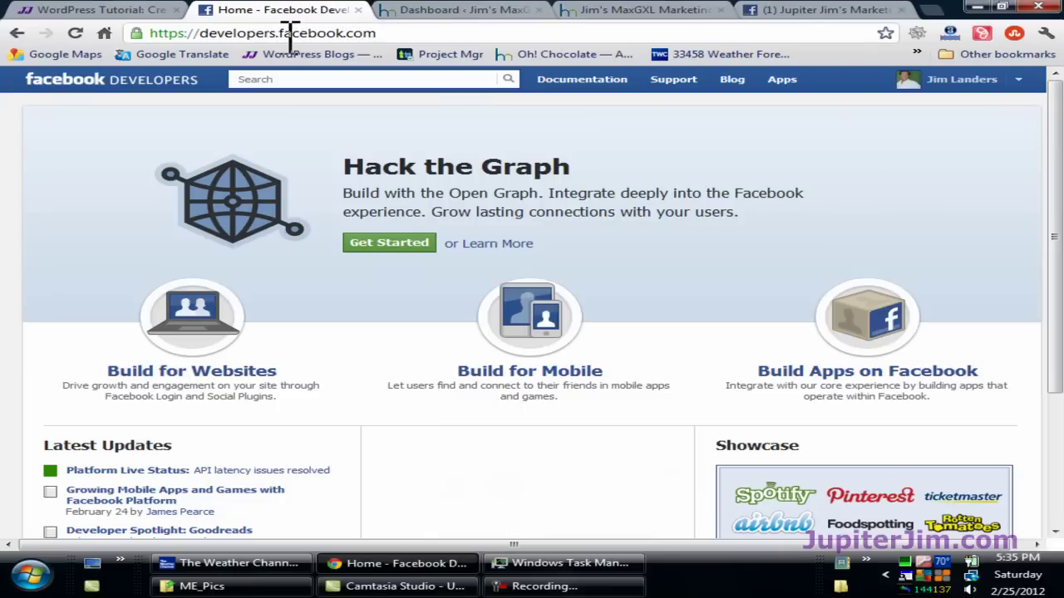
pyautogui.click(407, 33)
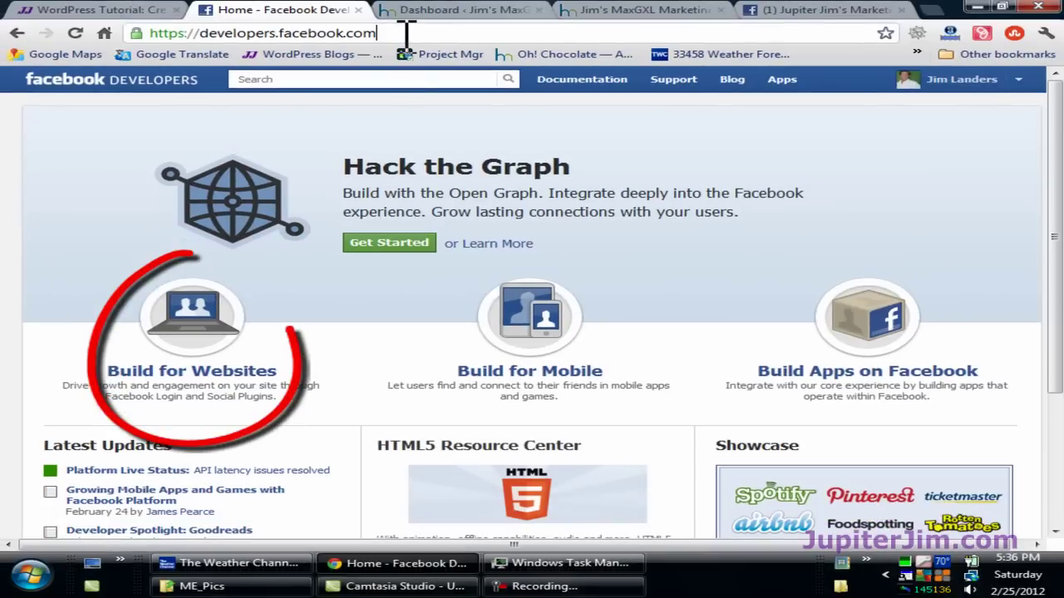
pyautogui.click(187, 331)
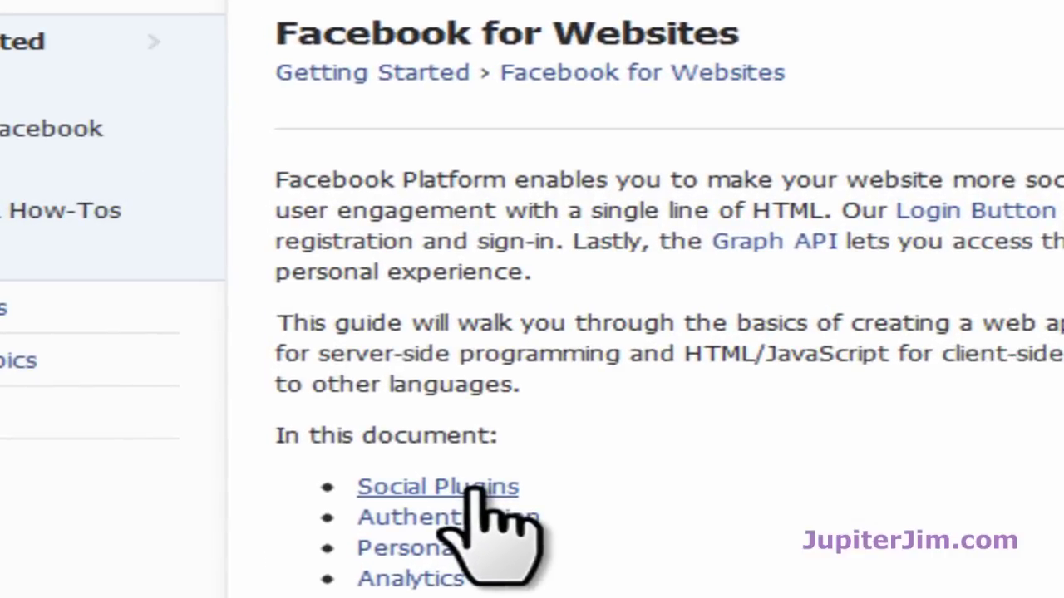
pyautogui.click(474, 490)
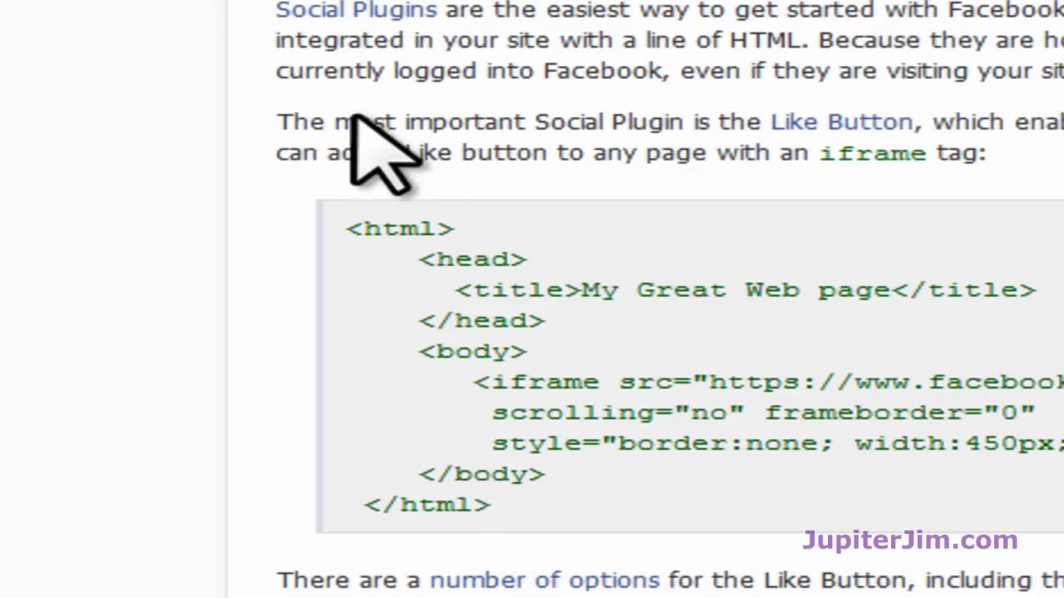
pyautogui.click(376, 13)
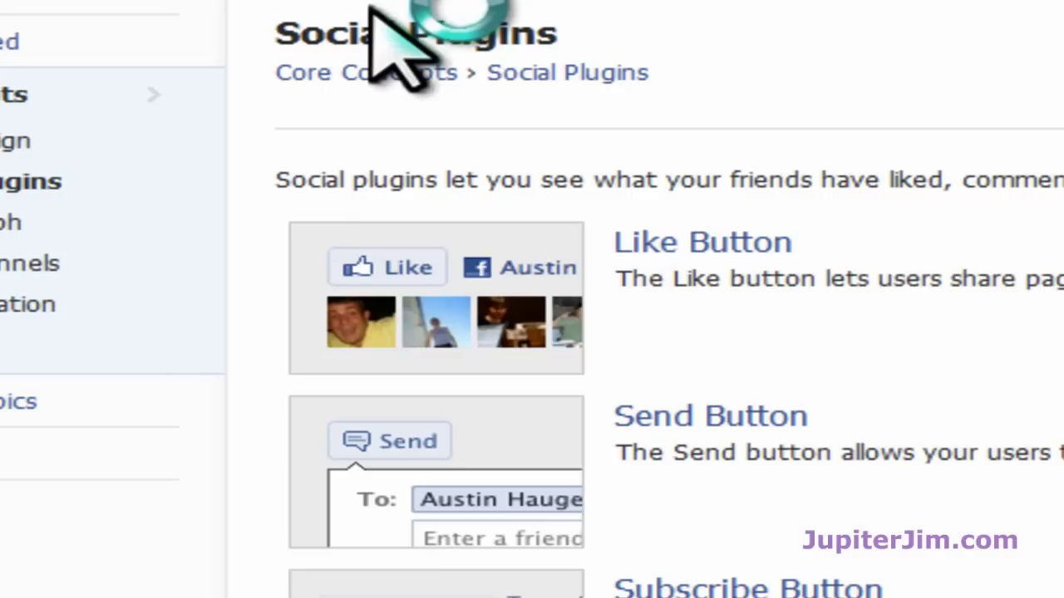
# - Examine the list of available social plugins and the web address of the Social Plugins page
pyautogui.scroll(-15, 250, 171)
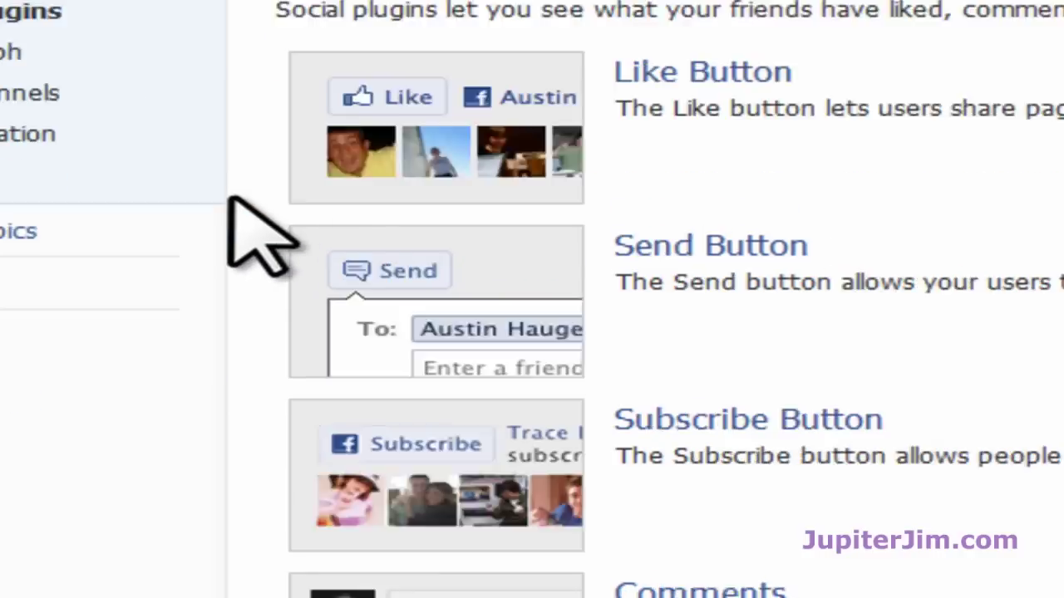
pyautogui.scroll(7, 233, 249)
pyautogui.scroll(8, 231, 249)
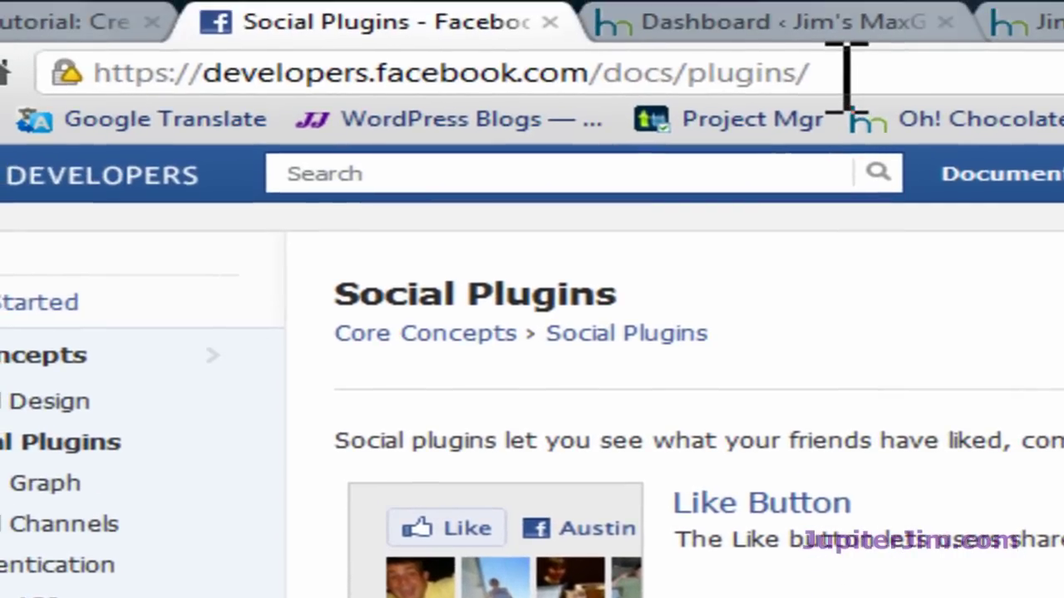
pyautogui.click(846, 73)
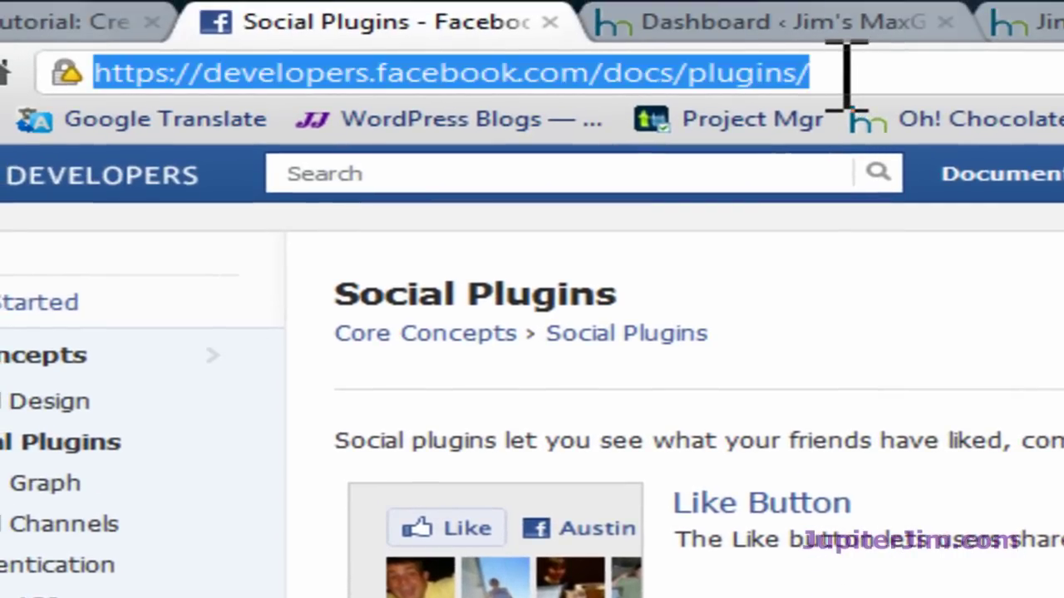
pyautogui.click(863, 67)
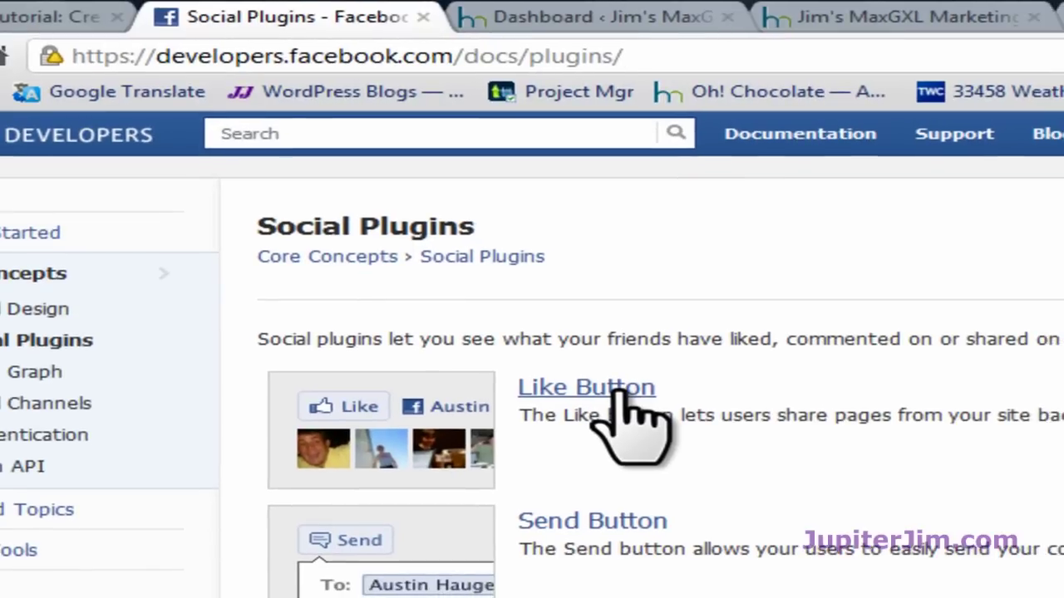
# - Open the Like Box plugin page and go to the Facebook Page URL setting in its configuration form
pyautogui.scroll(-6, 249, 511)
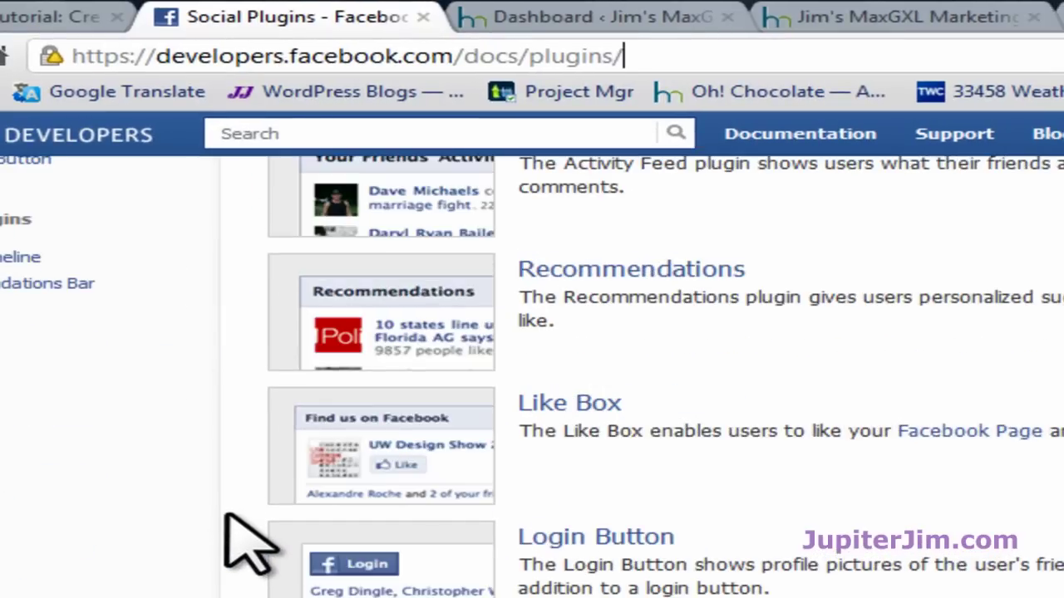
pyautogui.click(582, 402)
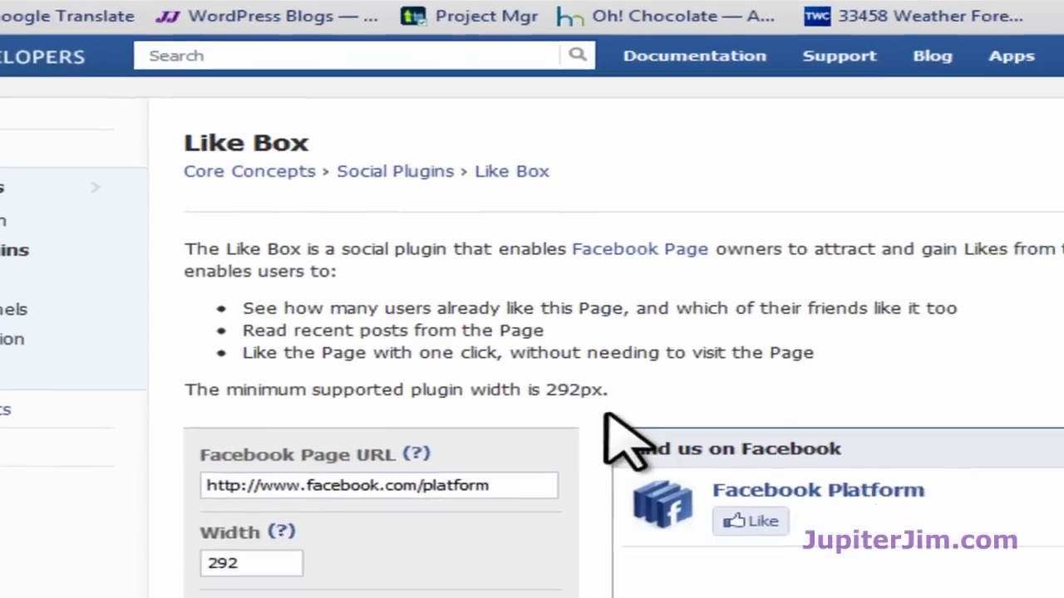
pyautogui.scroll(-3, 509, 341)
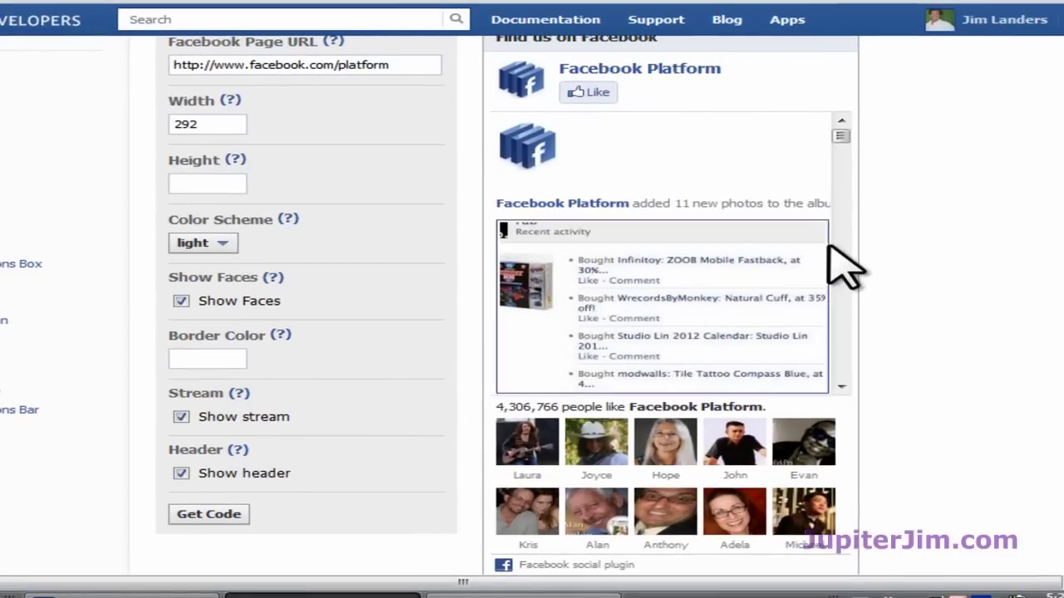
pyautogui.scroll(1, 498, 316)
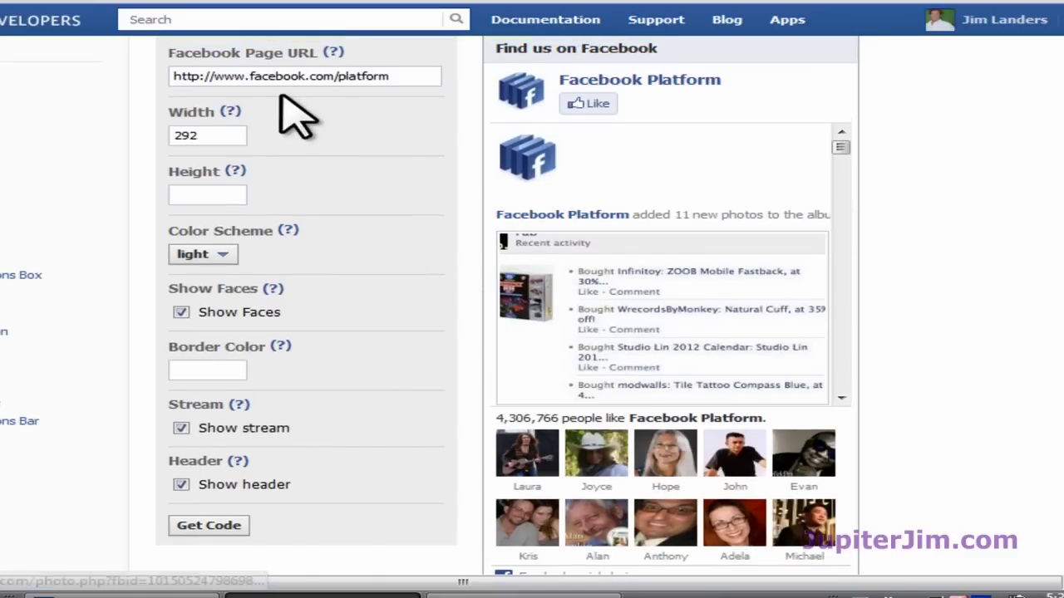
pyautogui.click(415, 76)
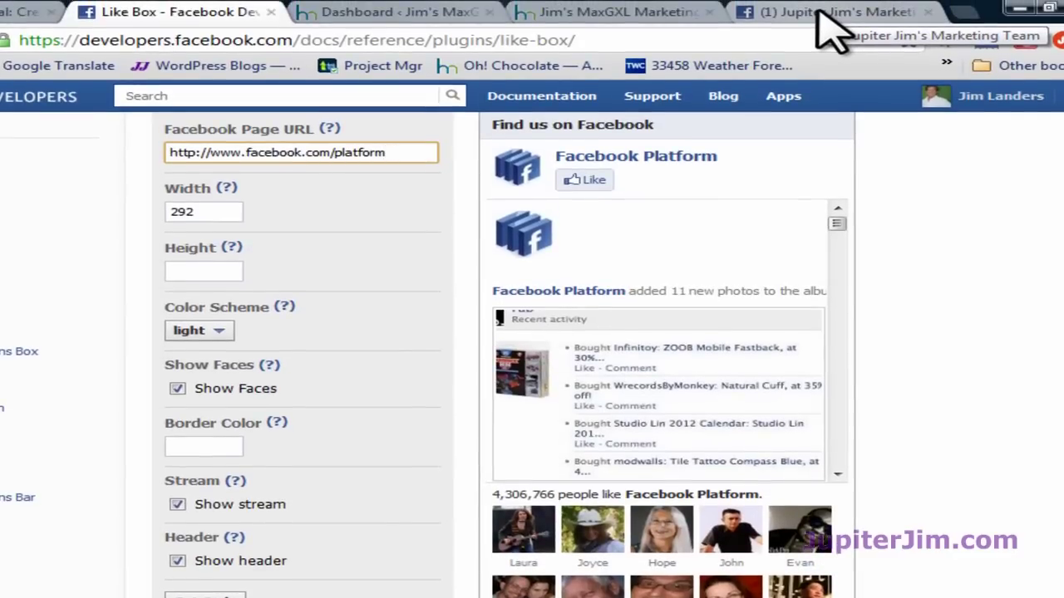
# - Switch to the Jupiter Jim's Marketing Team Facebook page, look through its wall posts and return to the page's address
pyautogui.click(818, 17)
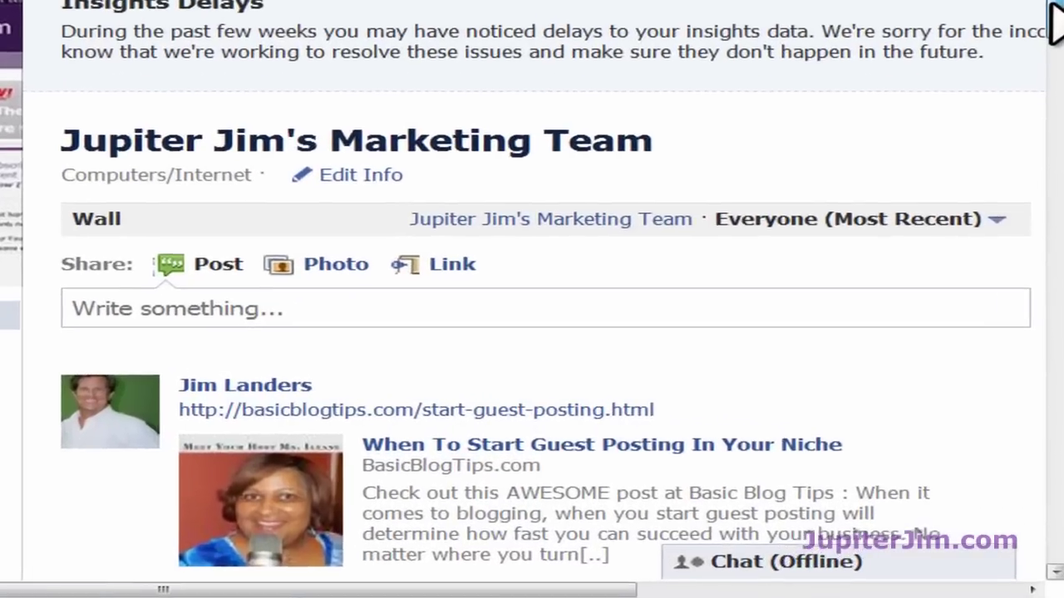
pyautogui.scroll(-3, 1052, 103)
pyautogui.scroll(-3, 1051, 38)
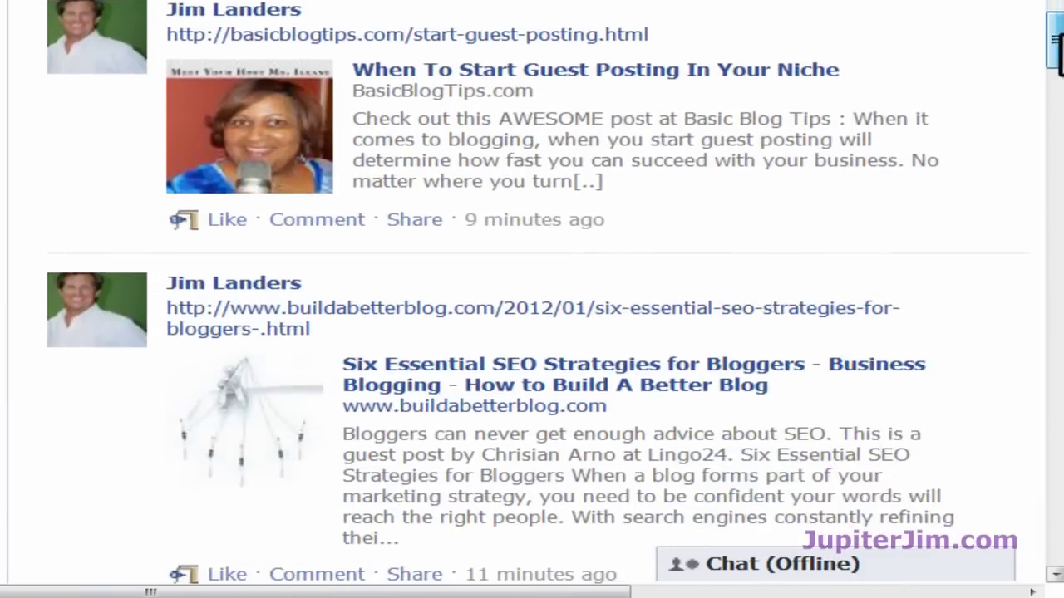
pyautogui.scroll(-2, 58, 221)
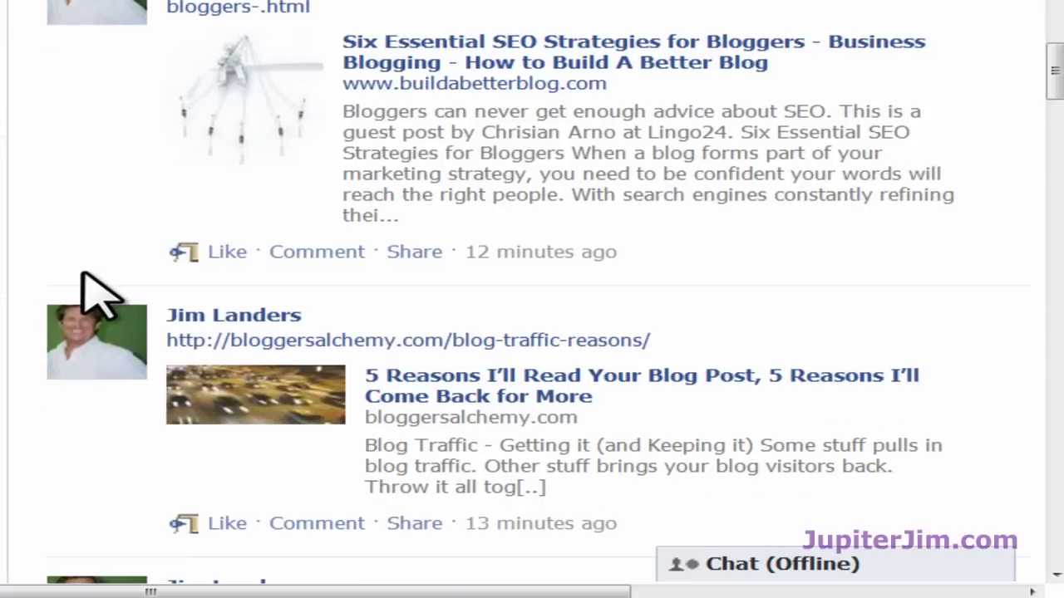
pyautogui.scroll(-3, 98, 295)
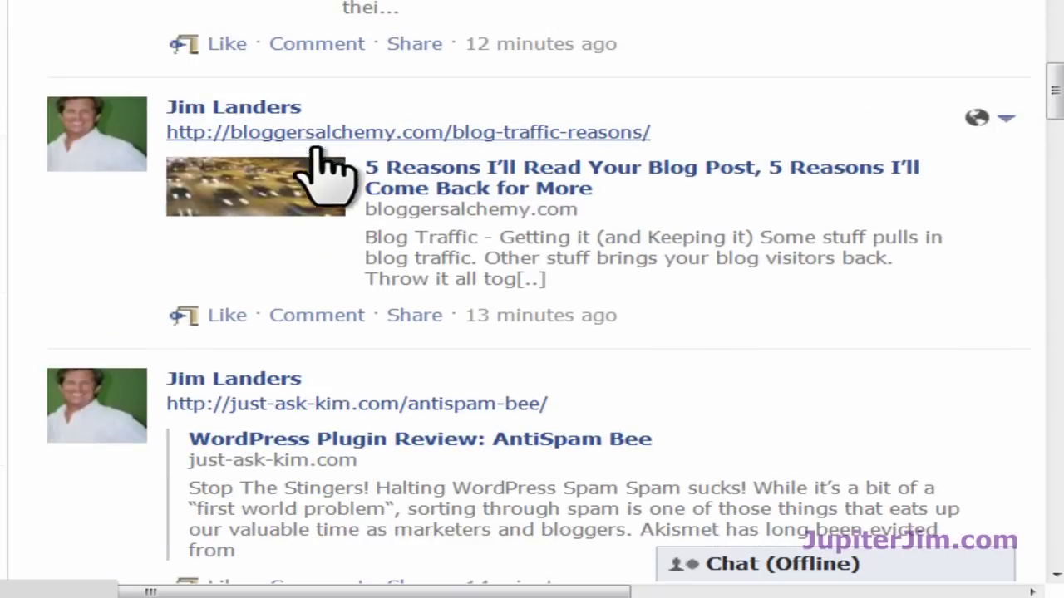
pyautogui.scroll(-3, 324, 146)
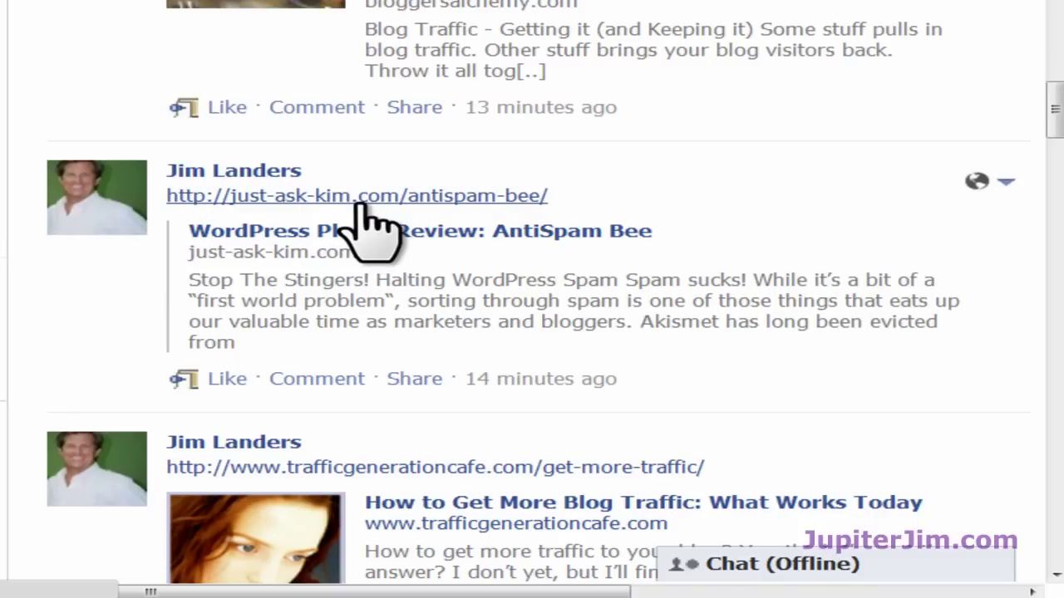
pyautogui.scroll(-3, 88, 299)
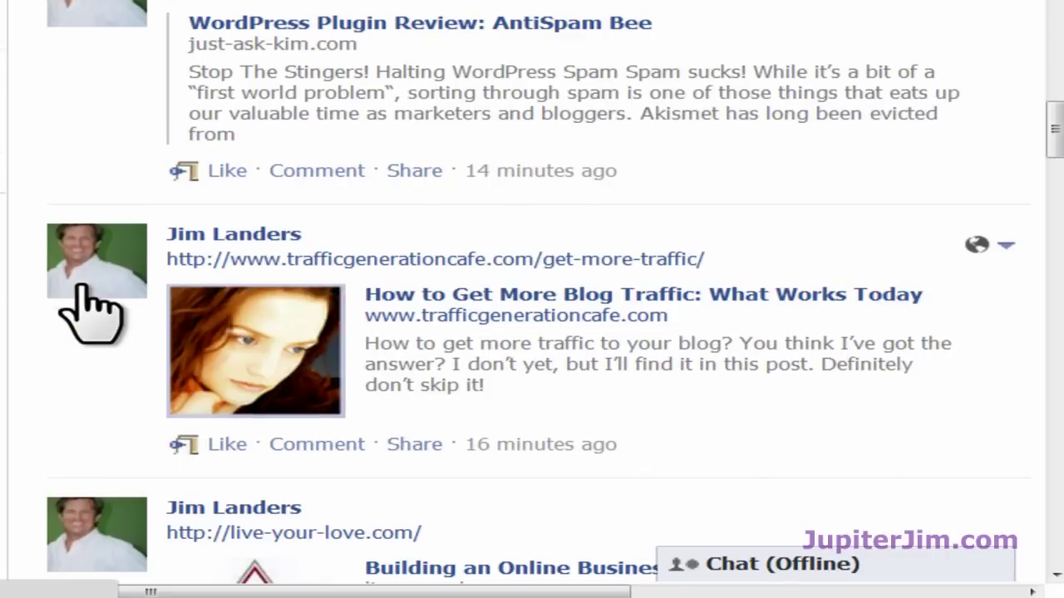
pyautogui.scroll(-2, 81, 286)
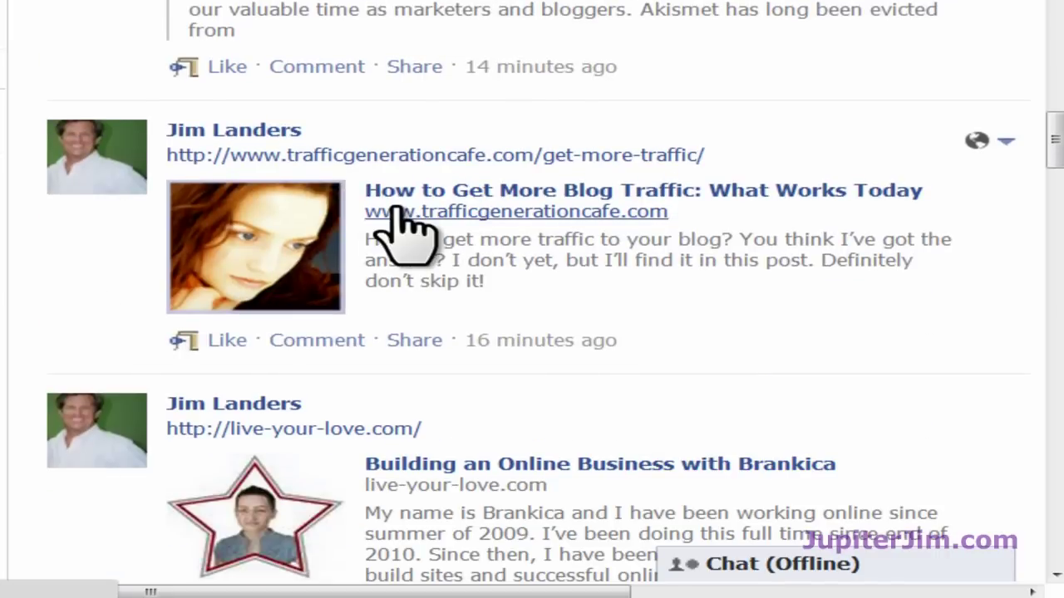
pyautogui.scroll(-3, 15, 379)
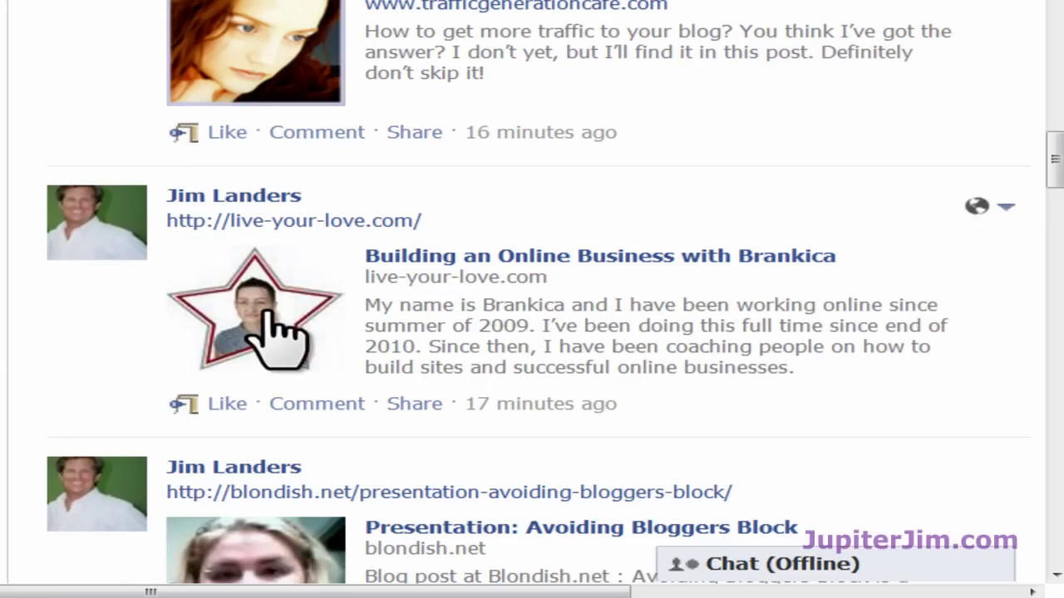
pyautogui.scroll(-2, 4, 373)
pyautogui.scroll(-2, 4, 374)
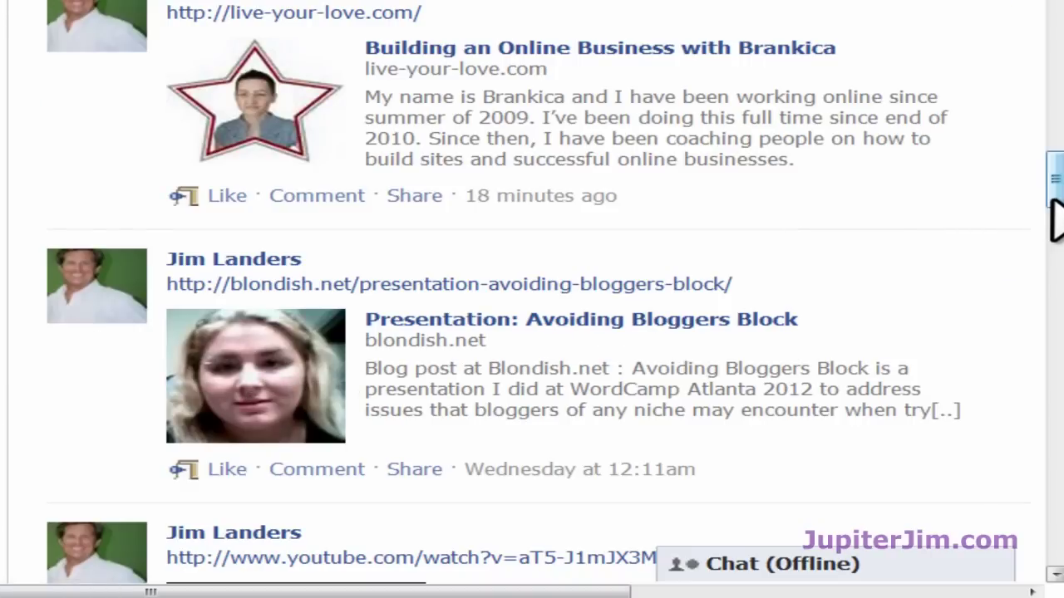
pyautogui.moveTo(1051, 204); pyautogui.dragTo(1048, 13)
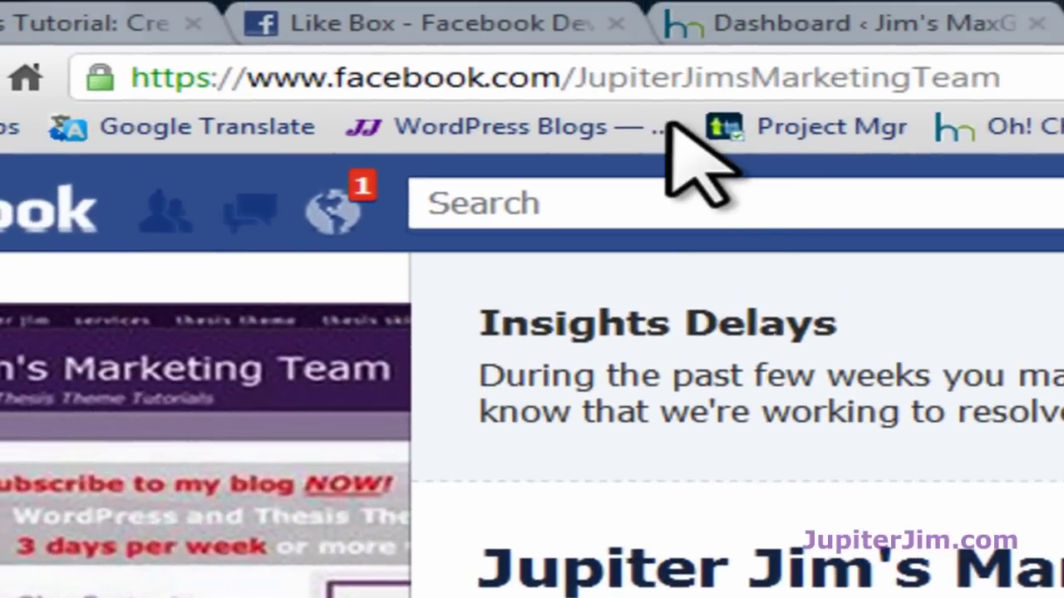
# - Copy the web address of the Jupiter Jim's Marketing Team Facebook page and use it as the Like Box's Facebook Page URL
pyautogui.click(1028, 77)
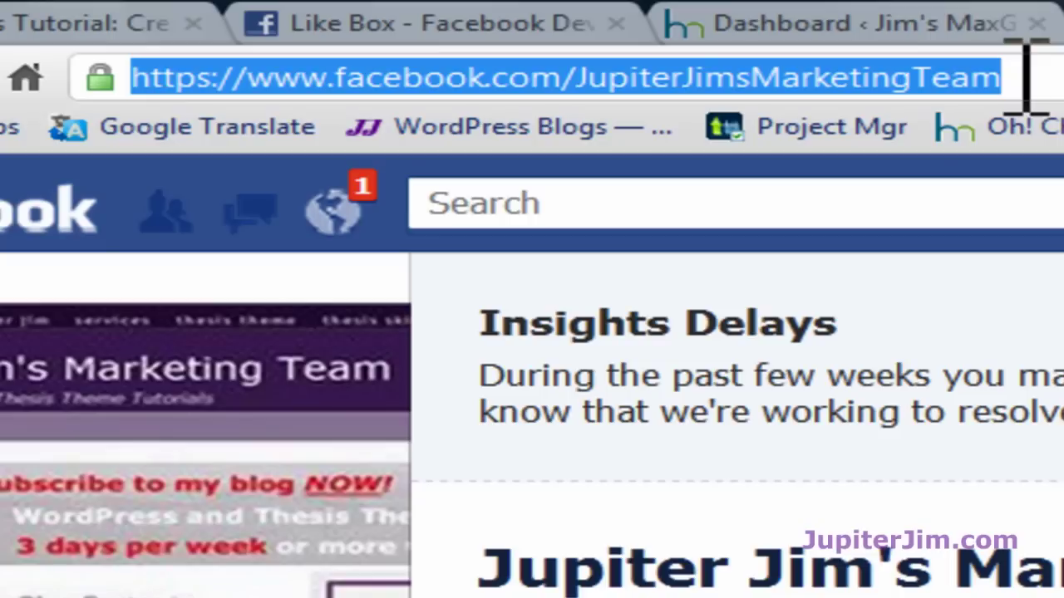
pyautogui.click(1028, 77)
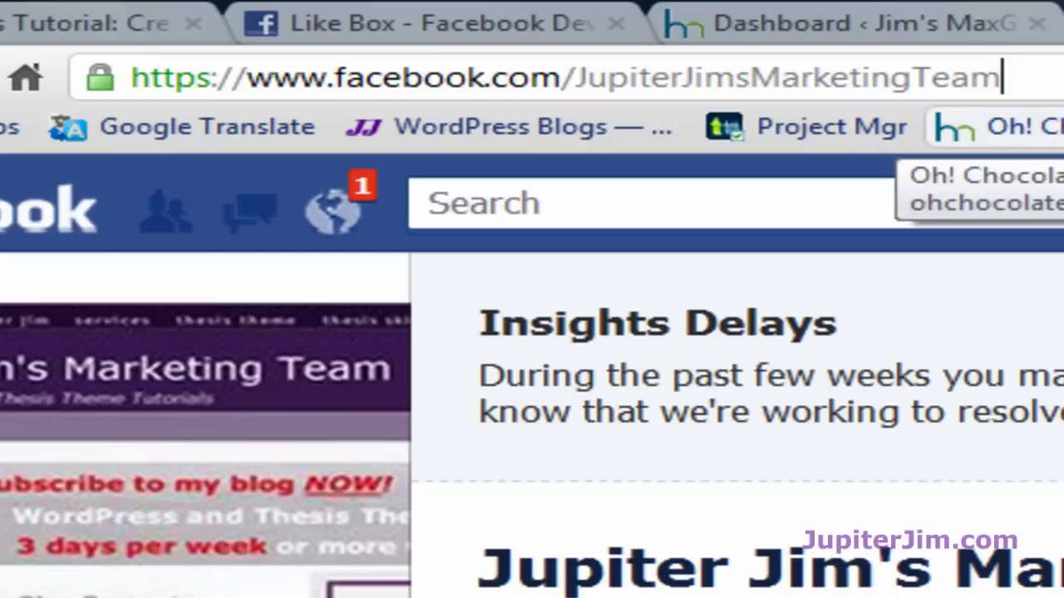
pyautogui.click(344, 20)
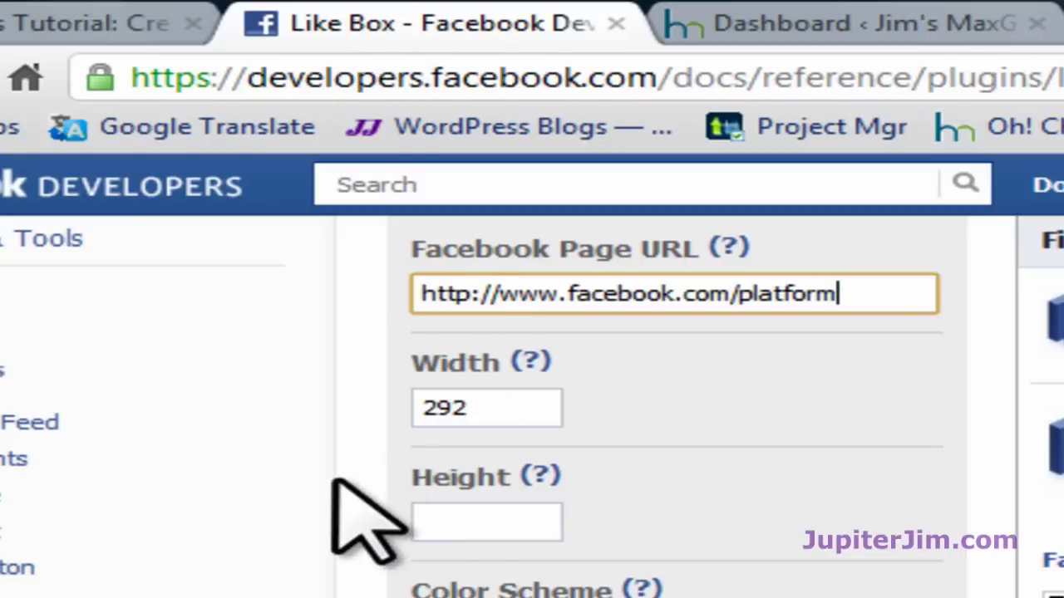
pyautogui.moveTo(861, 298); pyautogui.dragTo(241, 357)
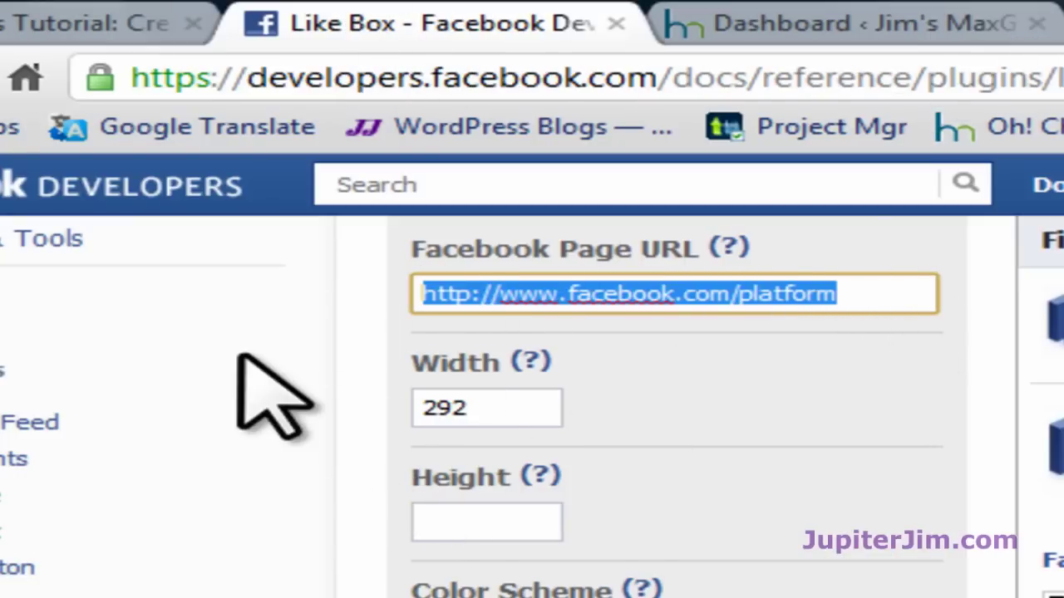
pyautogui.press('Delete')
pyautogui.hotkey('ctrl', 'v')
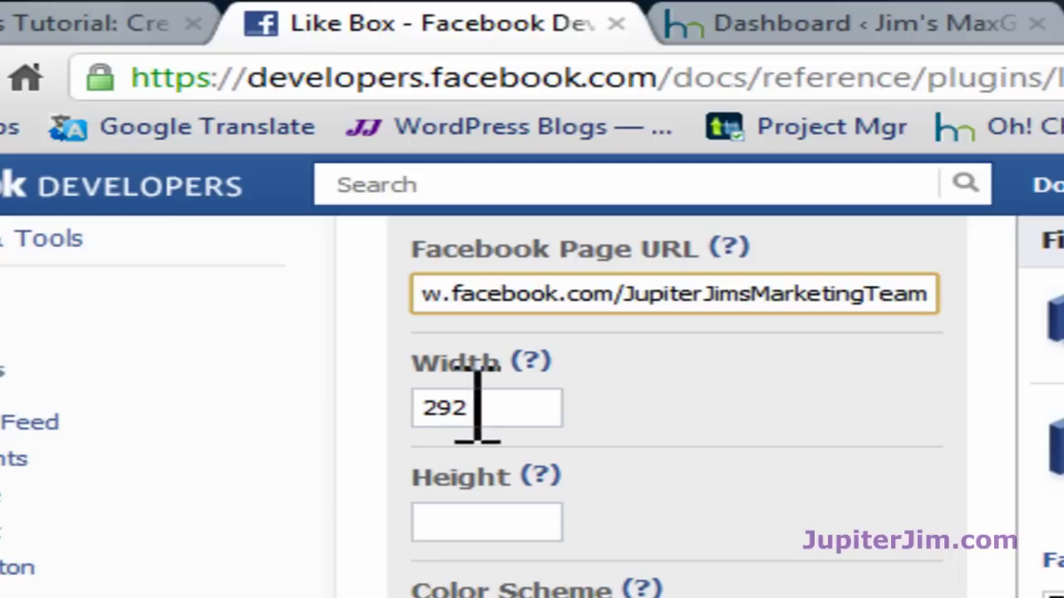
# - Set the Like Box width to 200 and apply it to the preview
pyautogui.moveTo(477, 408); pyautogui.dragTo(344, 422)
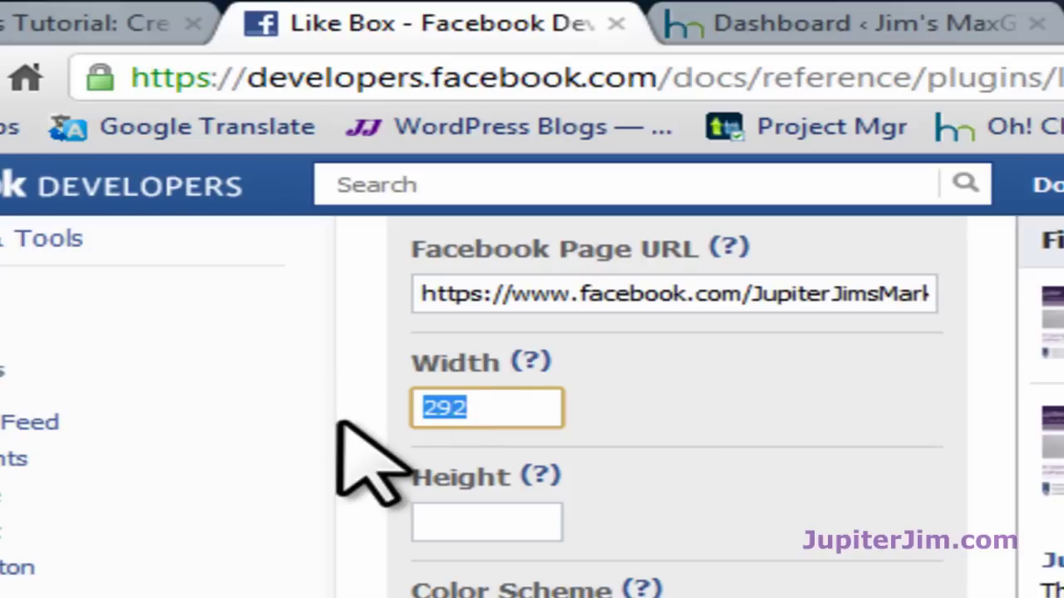
pyautogui.write('2')
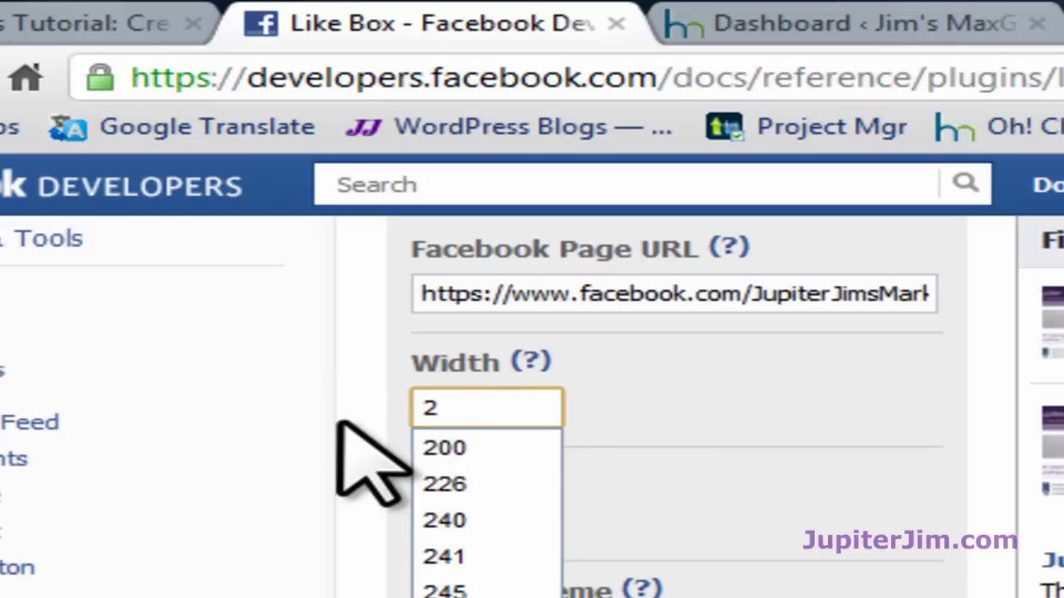
pyautogui.write('00')
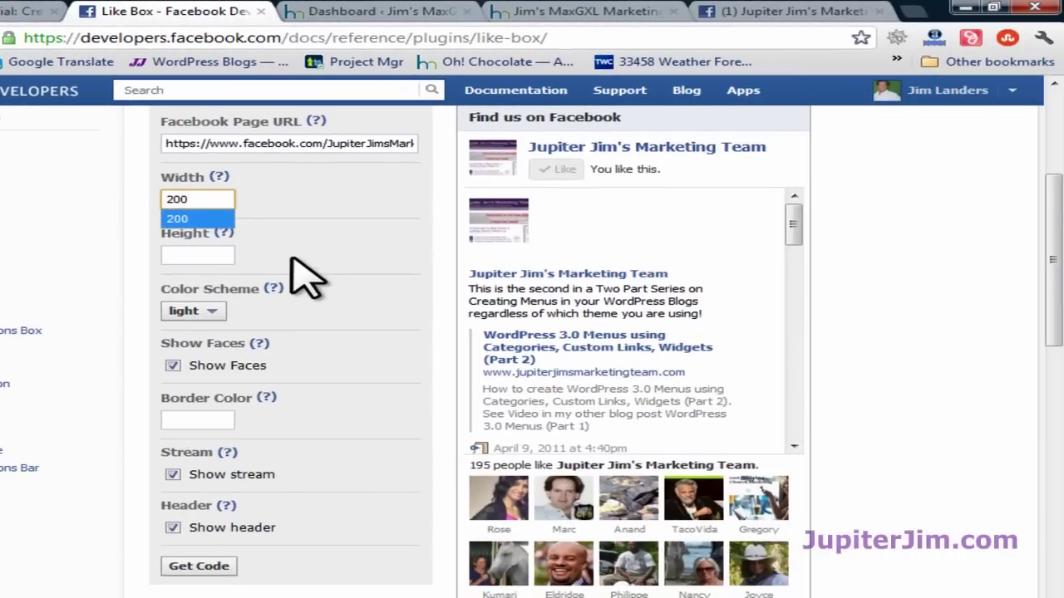
pyautogui.click(297, 273)
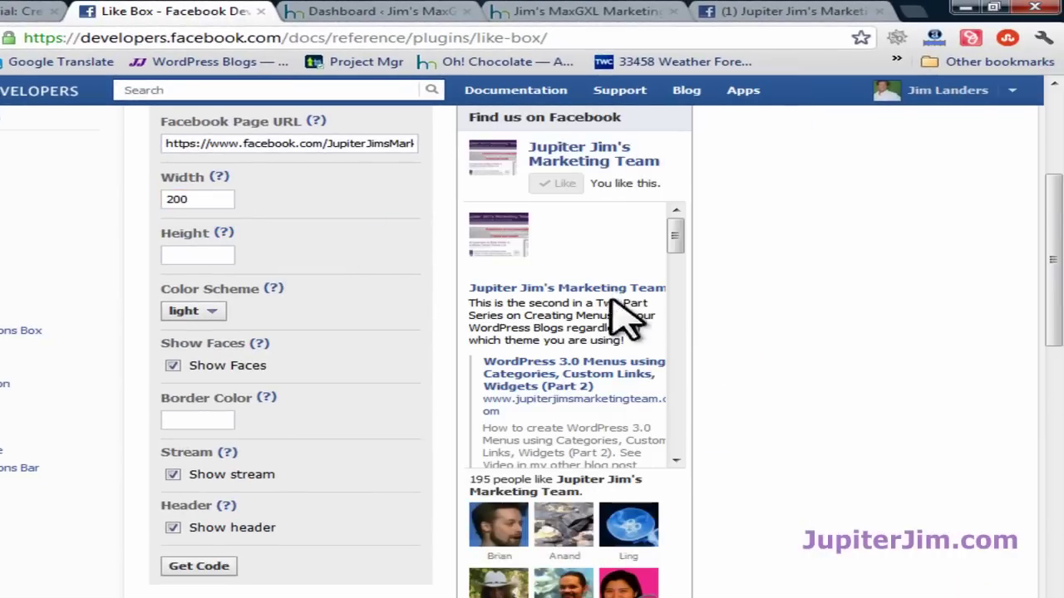
# - Turn off the stream in the Like Box and set its height to 450
pyautogui.moveTo(275, 295)
pyautogui.click(211, 249)
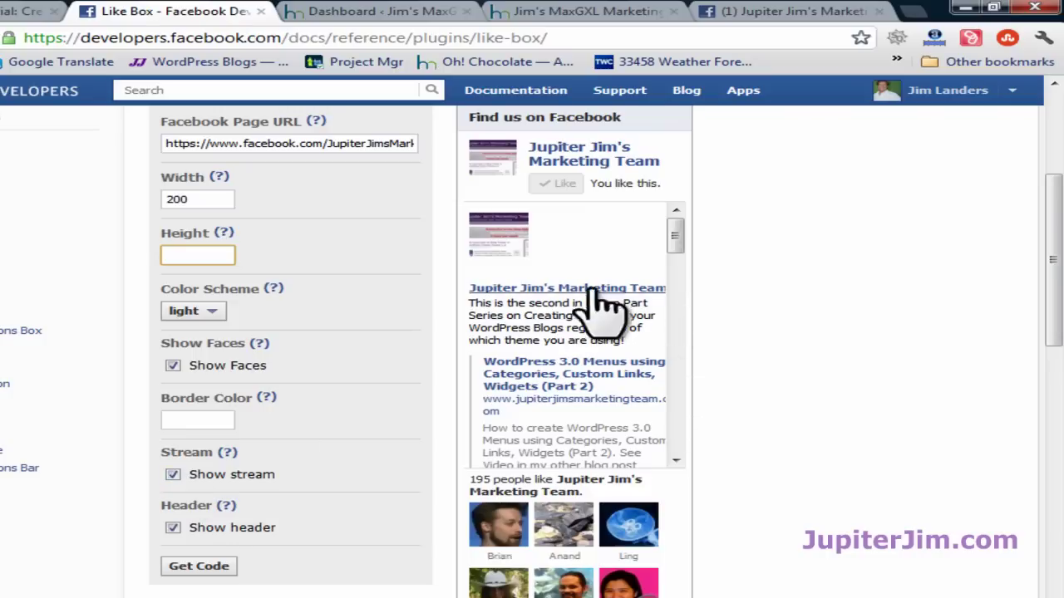
pyautogui.click(172, 474)
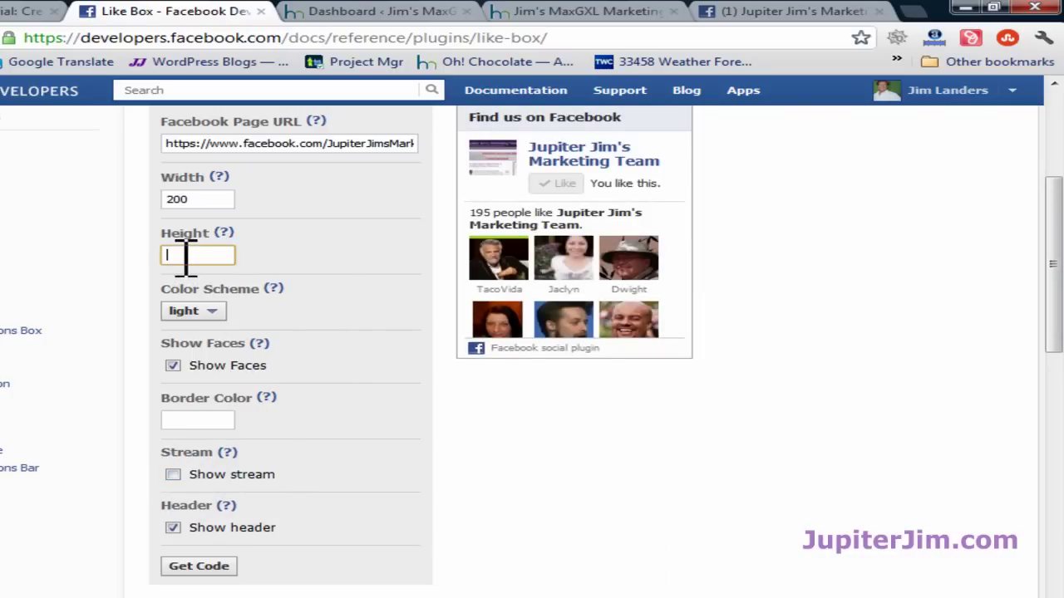
pyautogui.write('450')
pyautogui.click(272, 252)
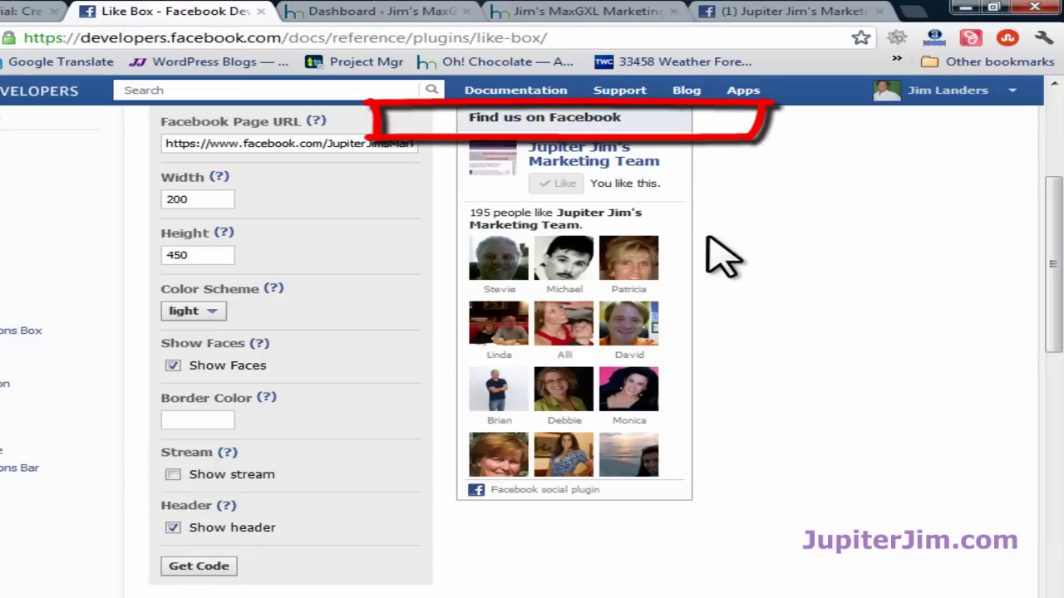
# - Switch the Like Box header off and back on to compare its effect in the preview
pyautogui.scroll(1, 712, 253)
pyautogui.scroll(-1, 710, 249)
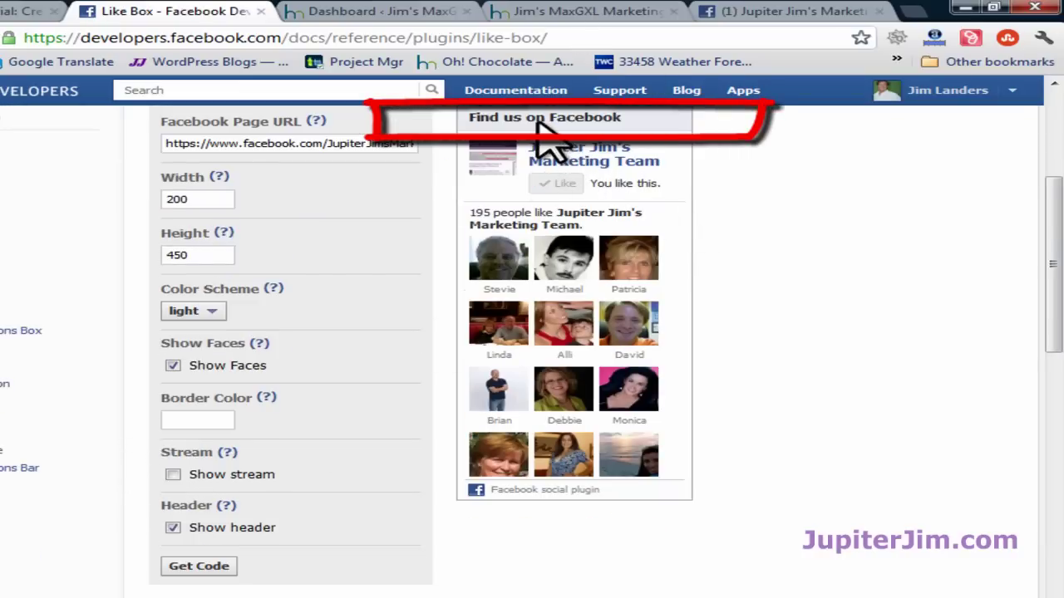
pyautogui.click(173, 528)
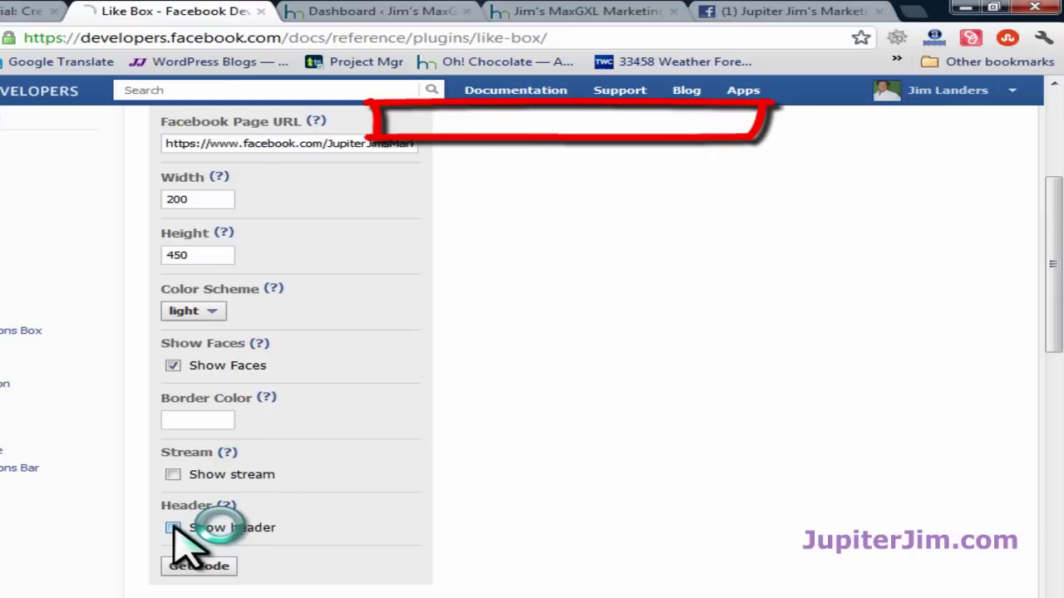
pyautogui.click(173, 528)
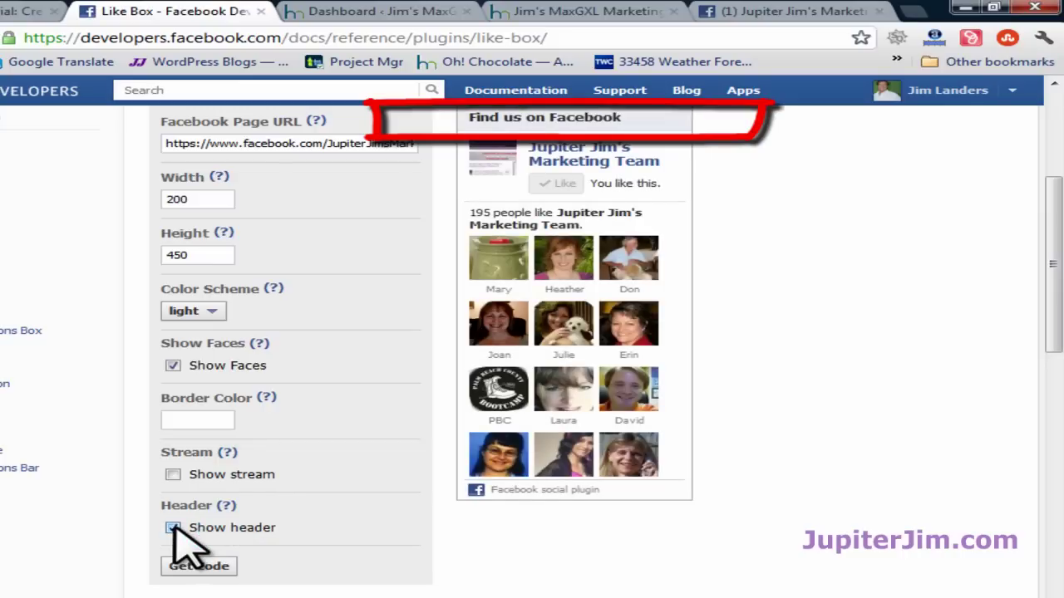
# - Generate the Like Box plugin code in HTML5 form, review the app choices keeping Jim's MaxGXL Team, and select the JavaScript SDK script
pyautogui.click(199, 568)
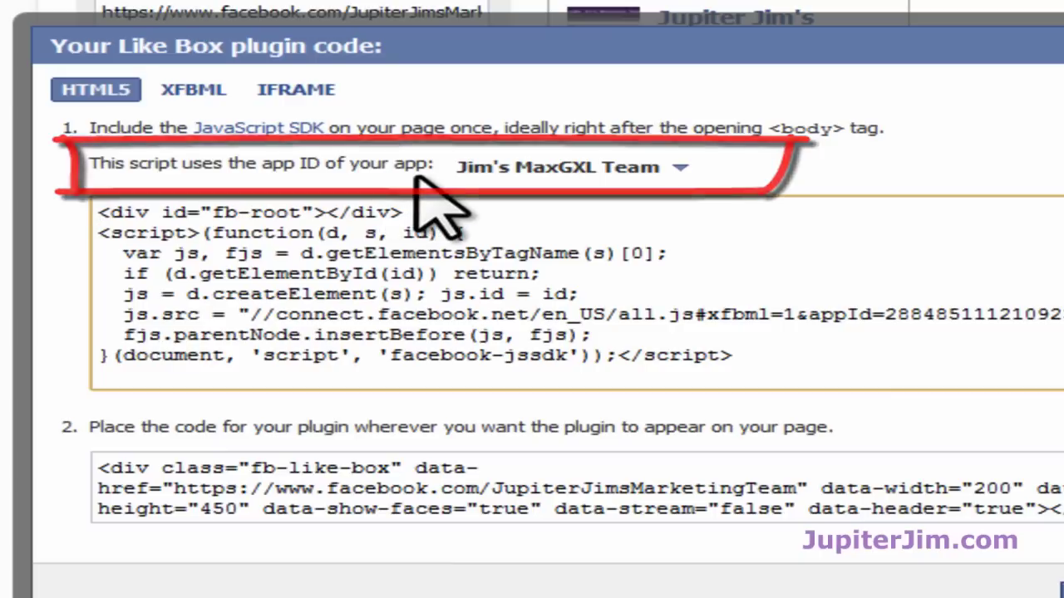
pyautogui.click(691, 164)
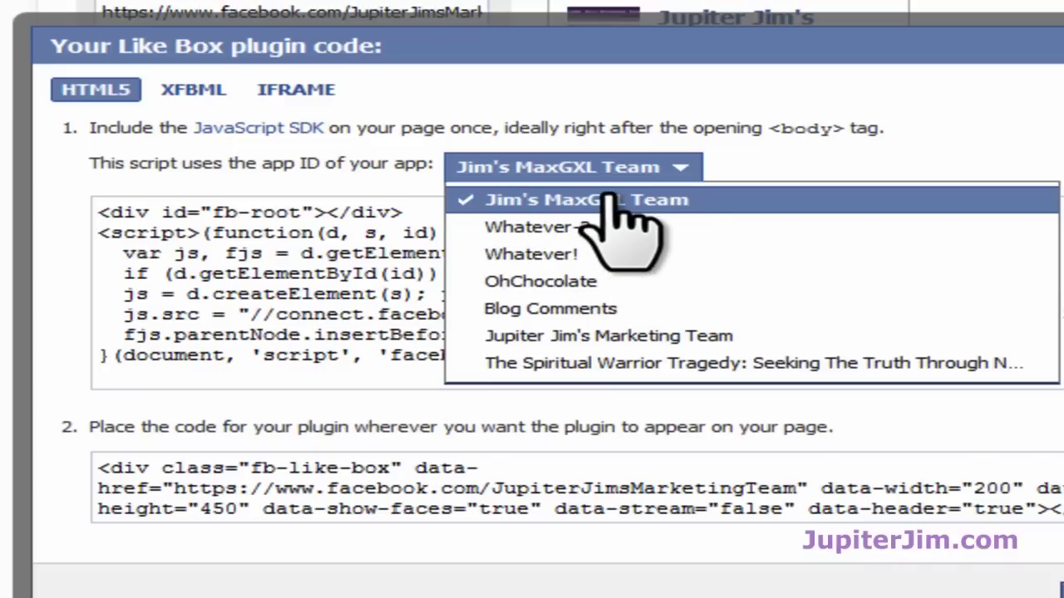
pyautogui.click(750, 167)
pyautogui.click(472, 276)
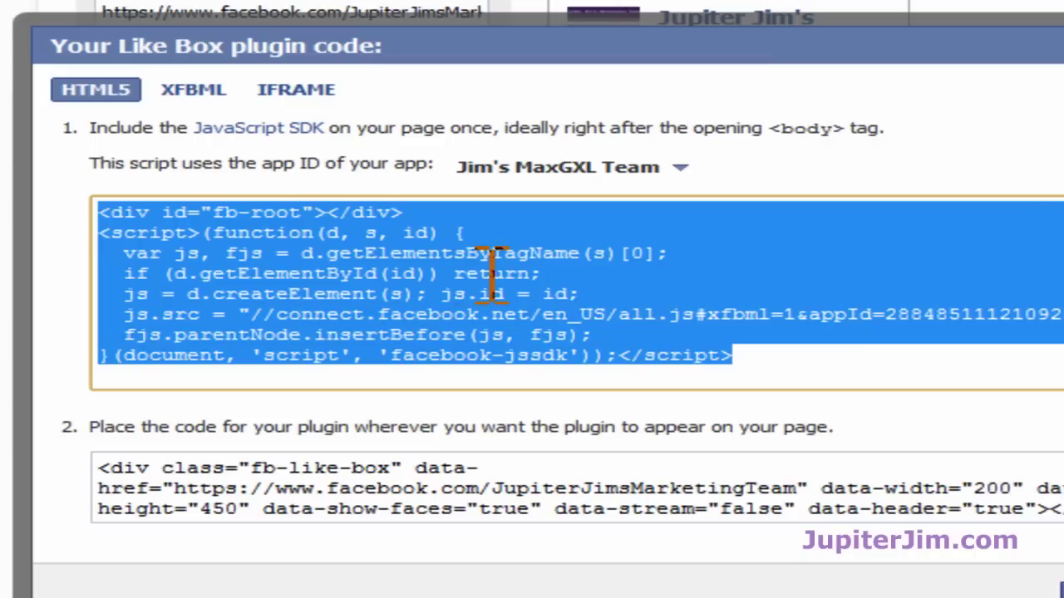
pyautogui.click(1059, 203)
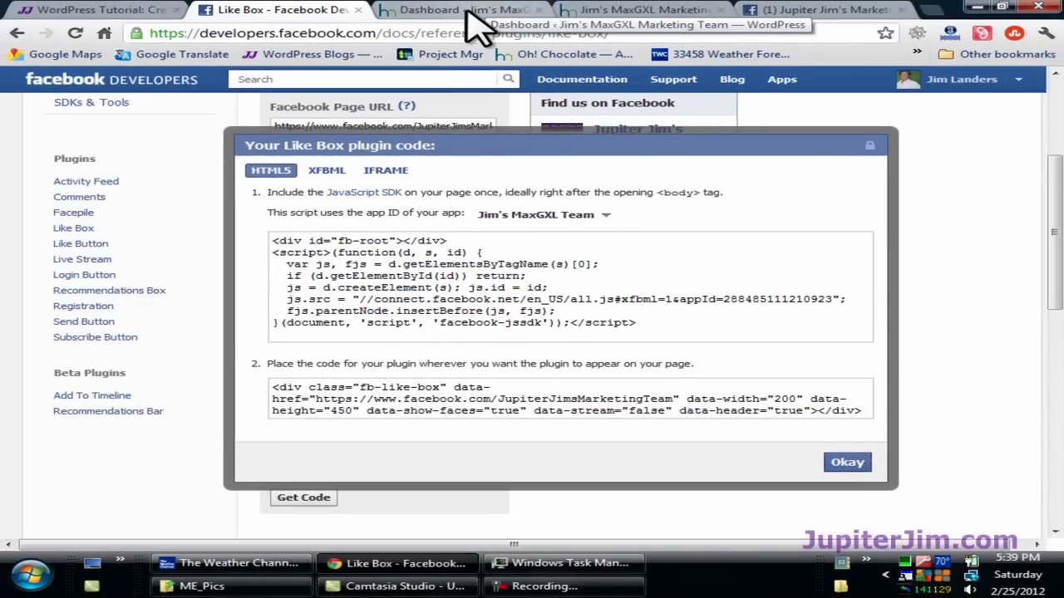
# - Look at the WordPress dashboard and the top of the live Jim's MaxGXL Marketing Team site
pyautogui.click(470, 15)
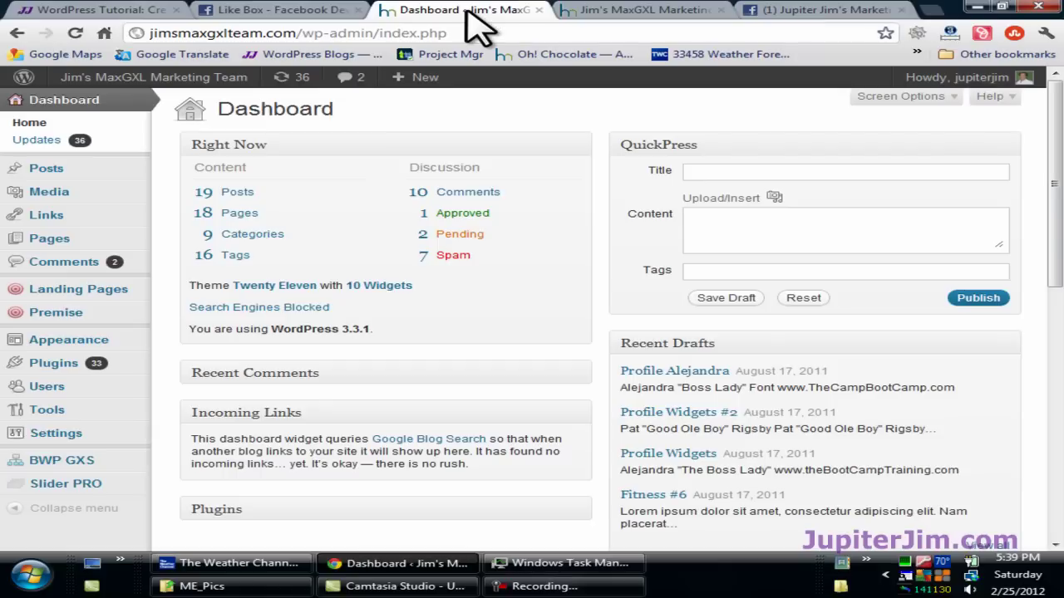
pyautogui.click(595, 10)
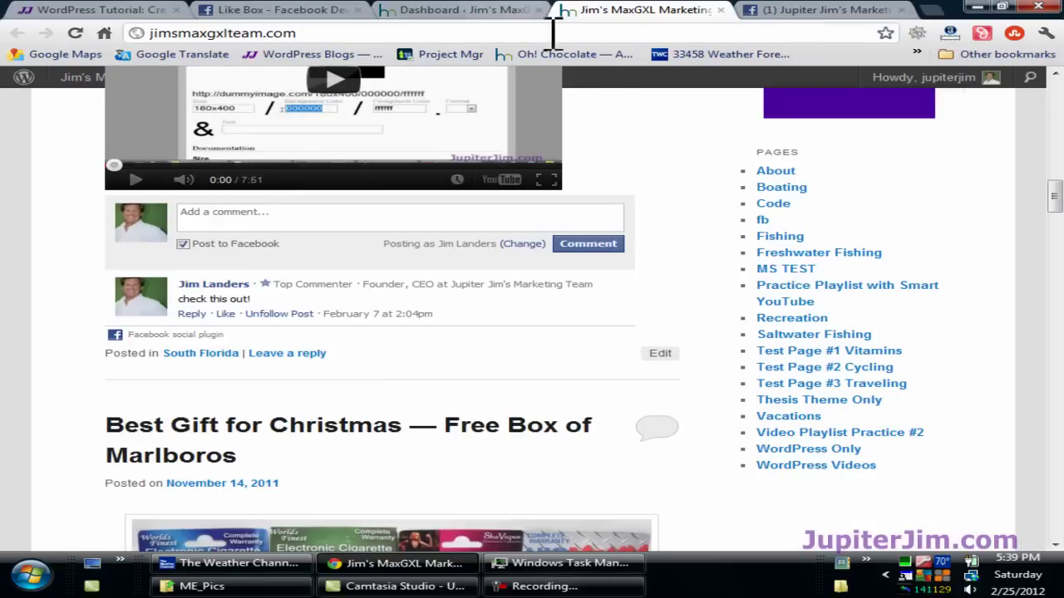
pyautogui.scroll(10, 696, 247)
pyautogui.scroll(5, 683, 241)
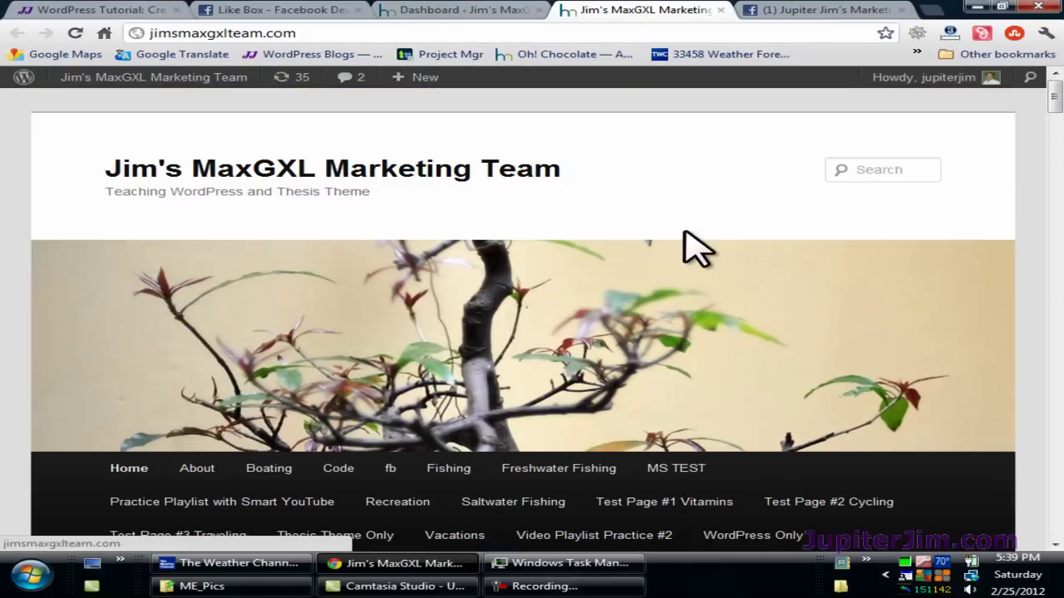
# - Return to the WordPress dashboard and open the Twenty Eleven theme's Header template (header.php) in the theme editor
pyautogui.click(449, 12)
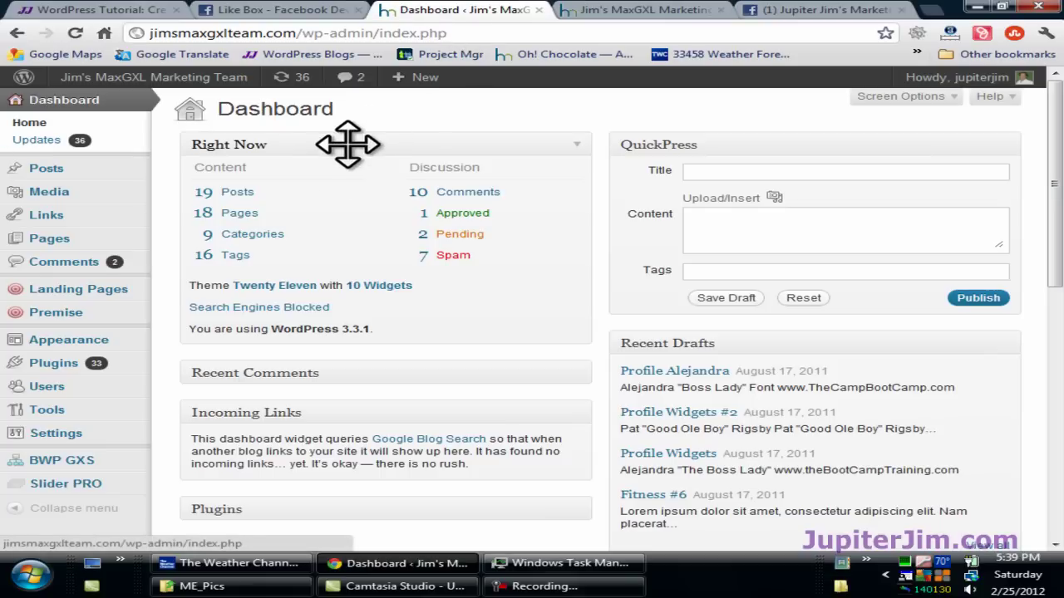
pyautogui.moveTo(56, 195)
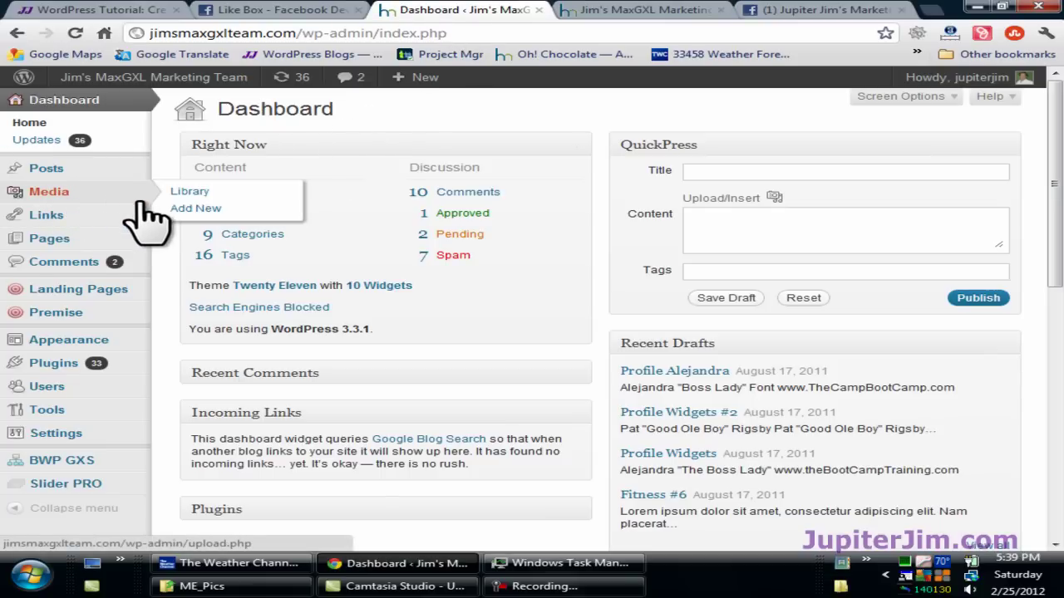
pyautogui.scroll(-2, 169, 222)
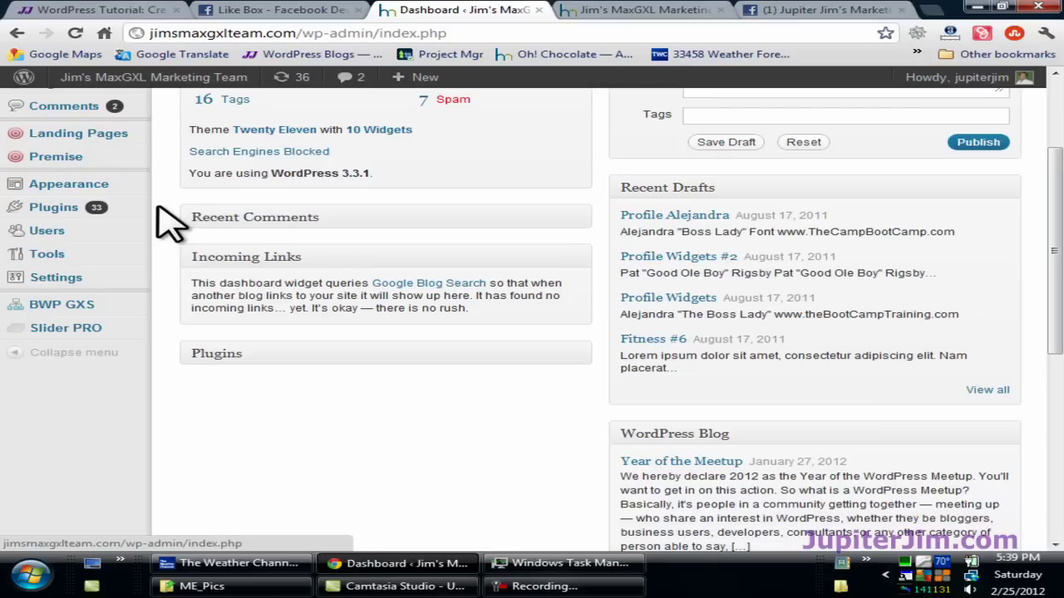
pyautogui.scroll(1, 170, 223)
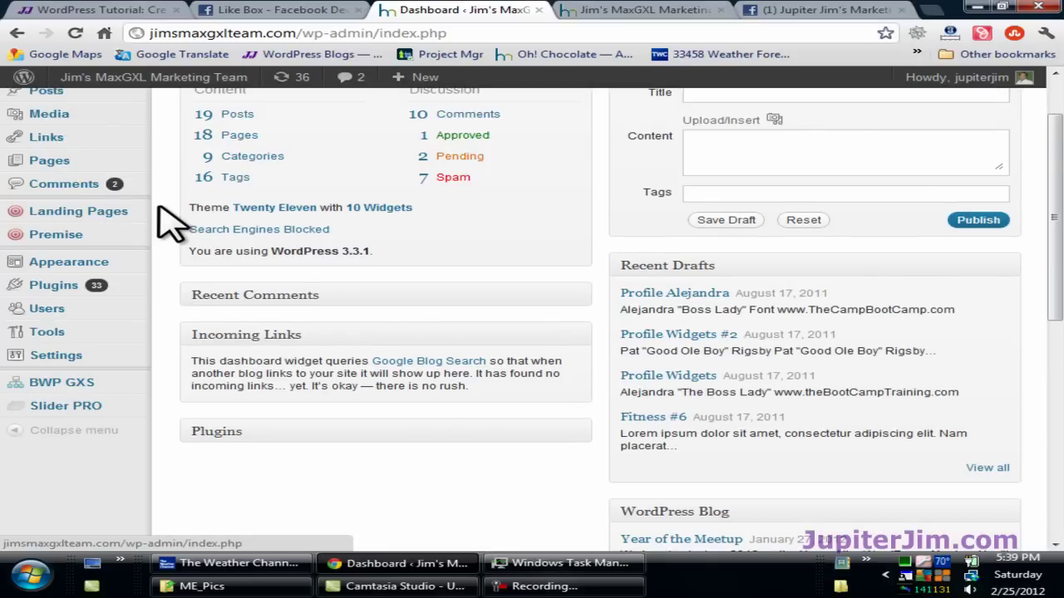
pyautogui.moveTo(116, 262)
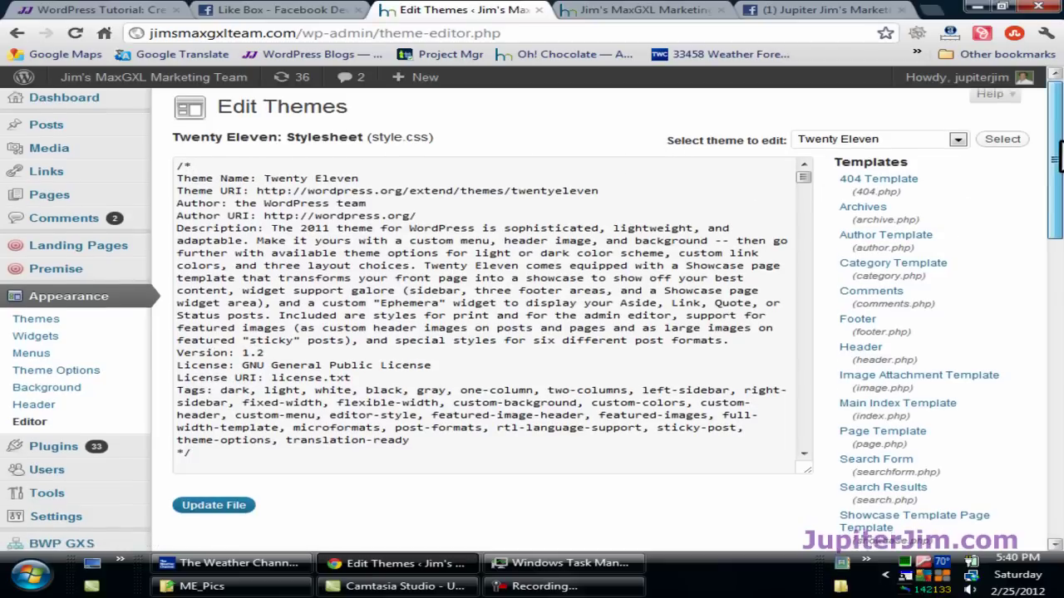
pyautogui.moveTo(1057, 157); pyautogui.dragTo(1059, 171)
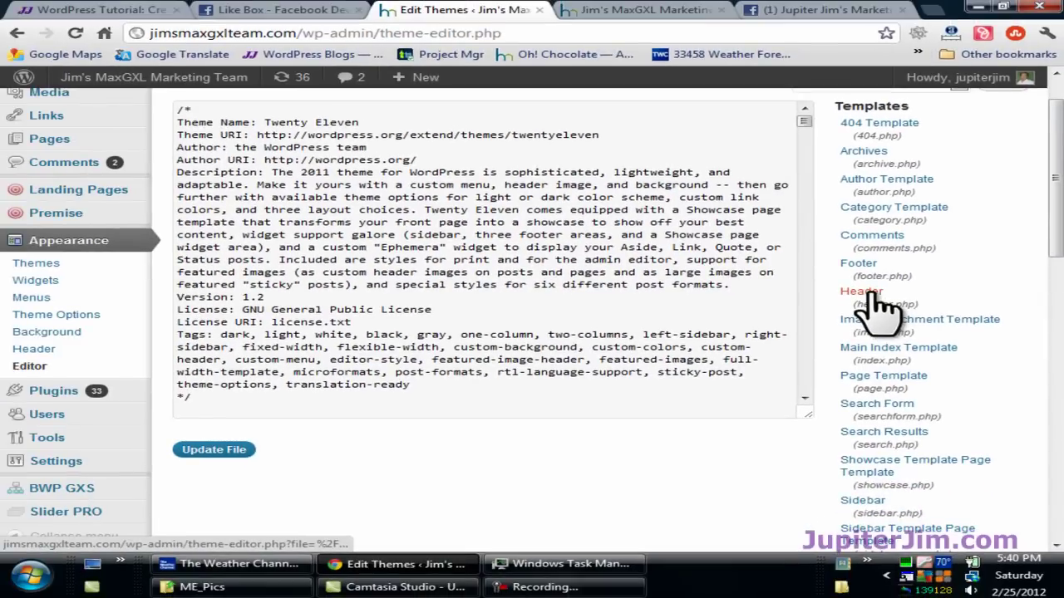
pyautogui.click(869, 294)
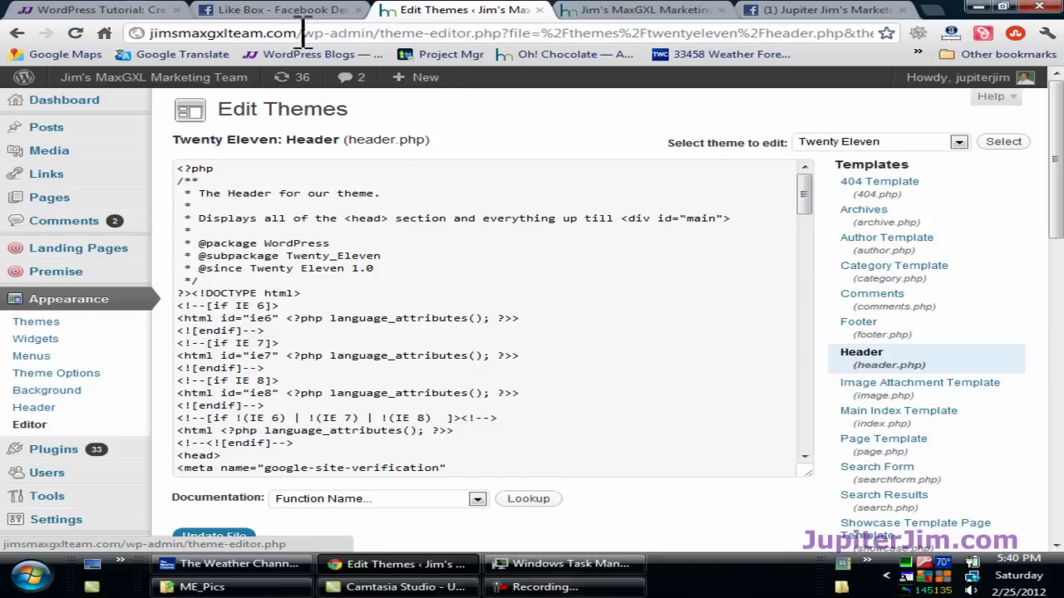
# - Reread the placement instruction for the JavaScript SDK script and locate the closing head tag and opening body tag in header.php
pyautogui.click(267, 10)
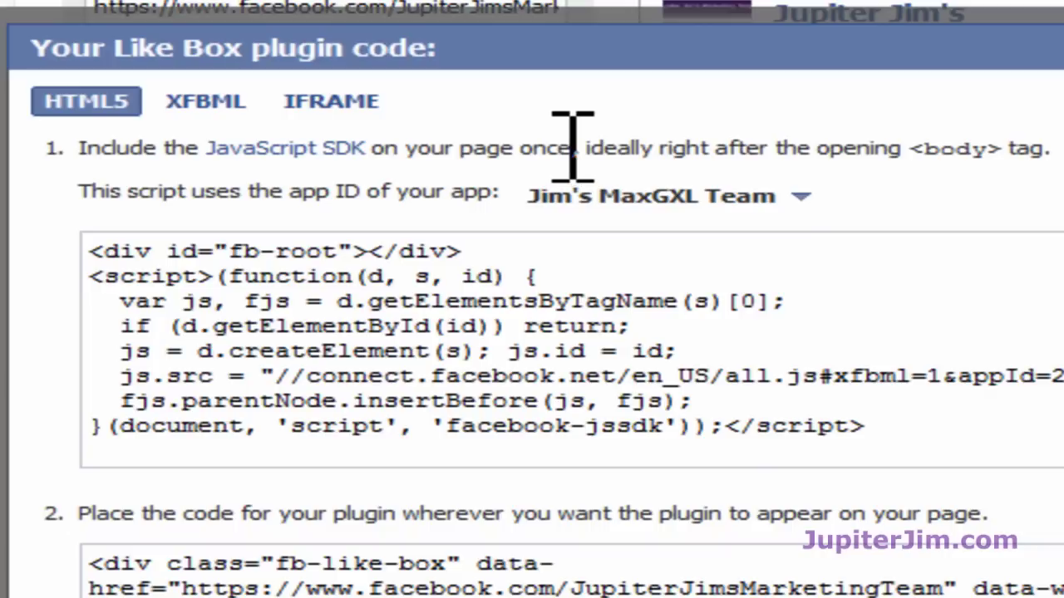
pyautogui.moveTo(572, 148); pyautogui.dragTo(1052, 148)
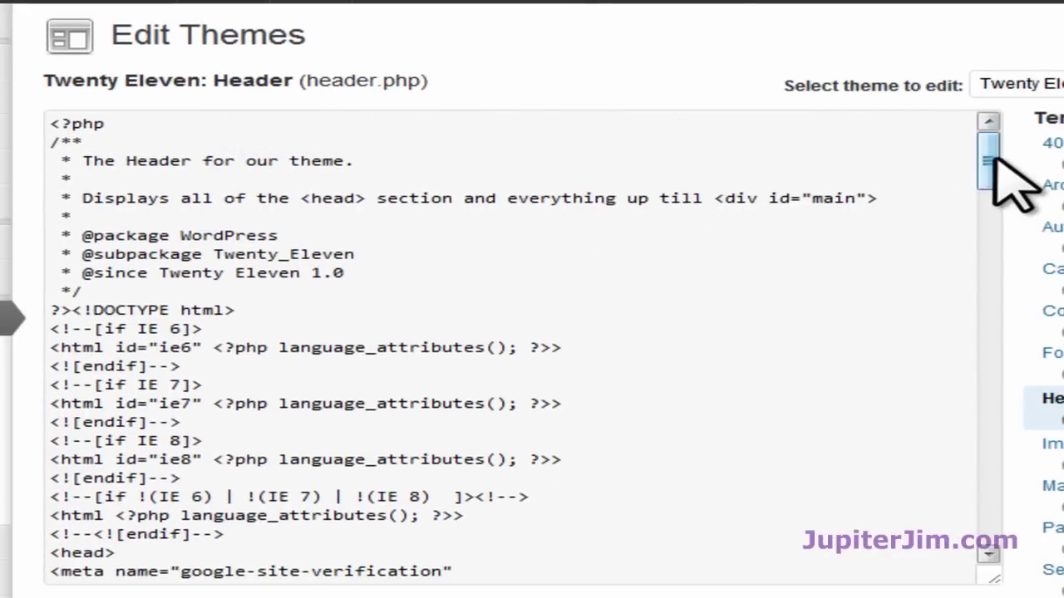
pyautogui.scroll(-3, 996, 159)
pyautogui.moveTo(994, 154); pyautogui.dragTo(1002, 306)
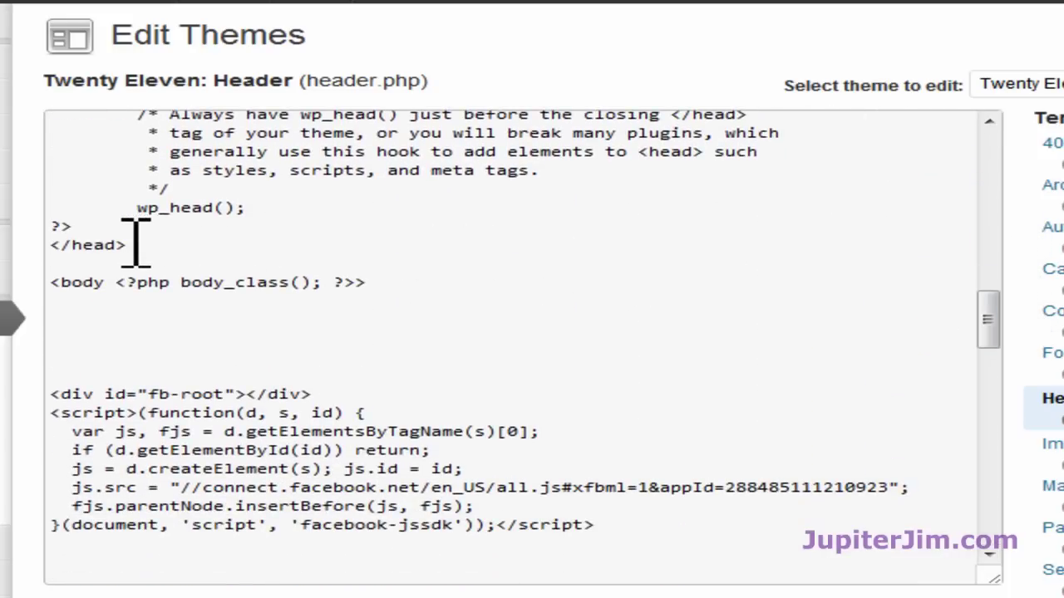
pyautogui.moveTo(135, 244); pyautogui.dragTo(59, 246)
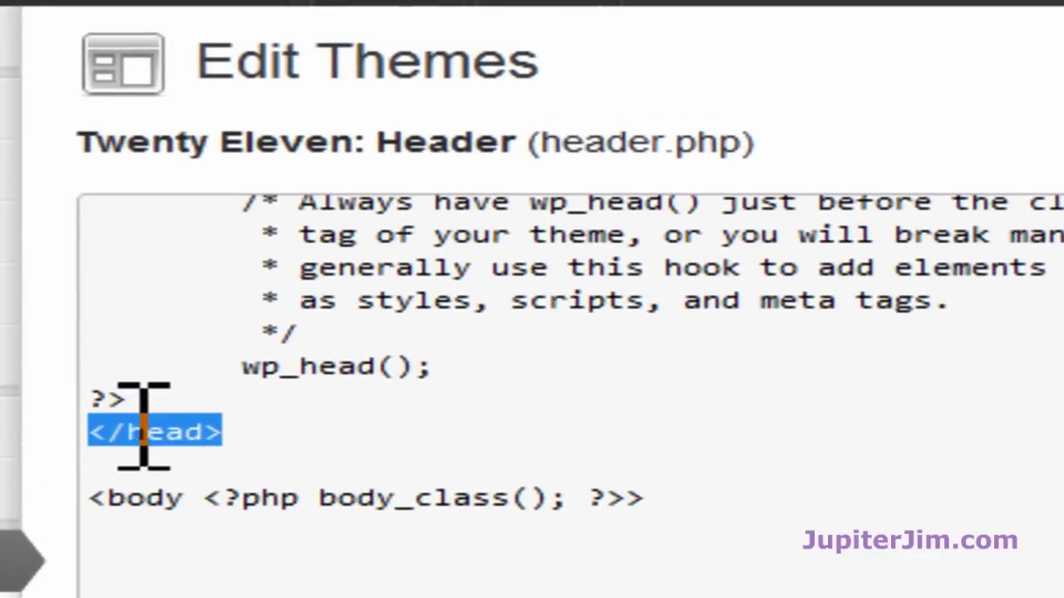
pyautogui.click(203, 555)
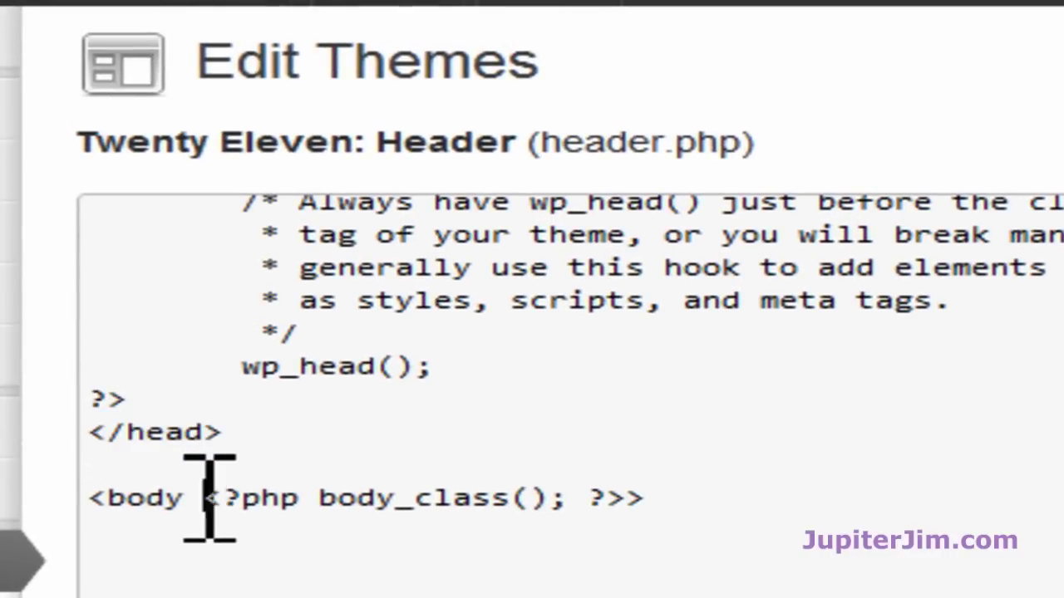
pyautogui.moveTo(210, 497); pyautogui.dragTo(620, 497)
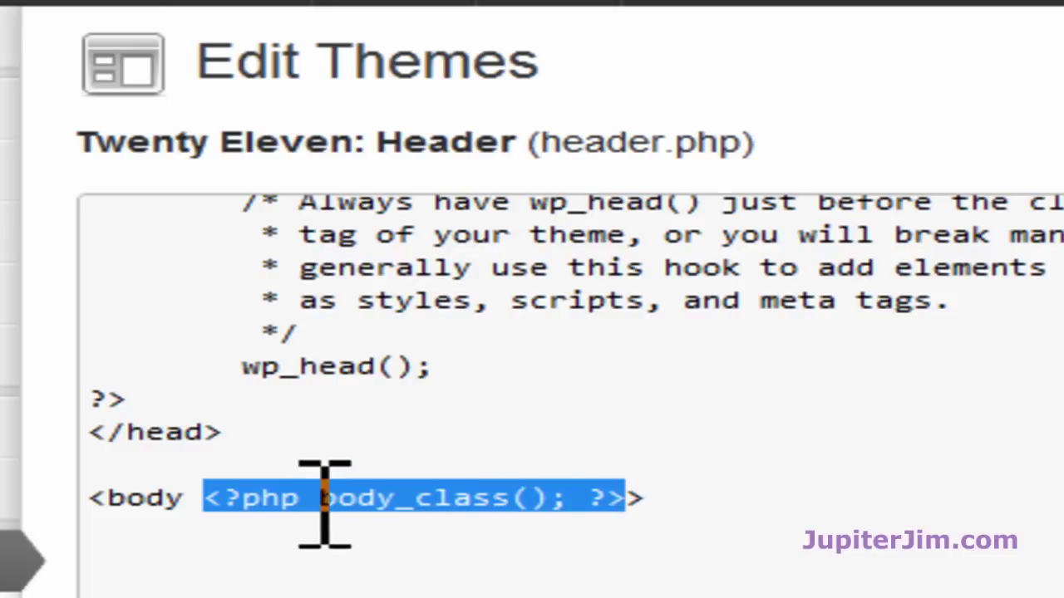
# - Insert the copied JavaScript SDK script right after the opening body tag in header.php, save the file and return to the dashboard
pyautogui.click(889, 461)
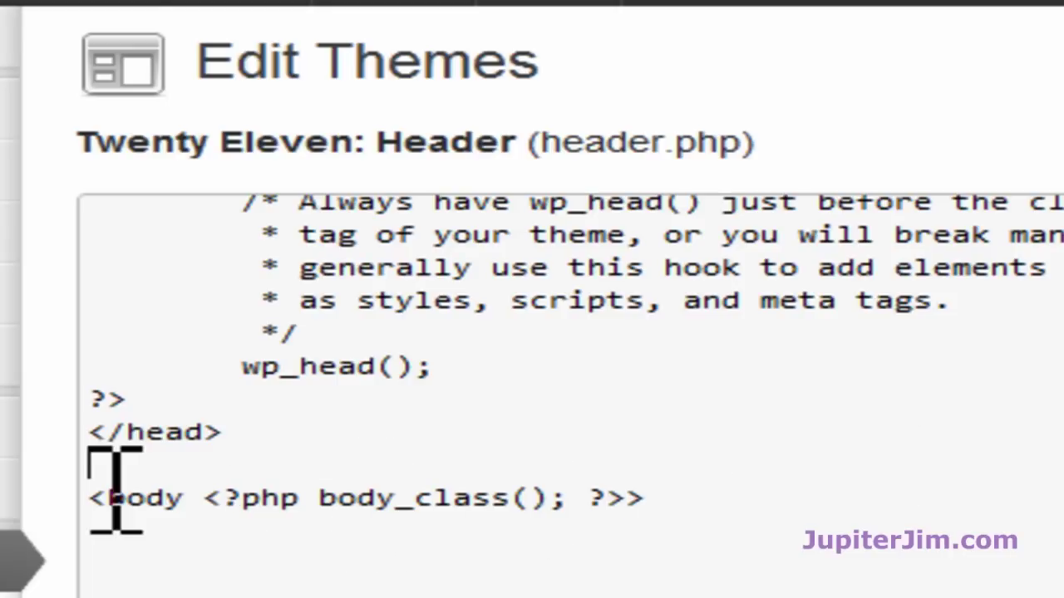
pyautogui.moveTo(108, 497); pyautogui.dragTo(93, 497)
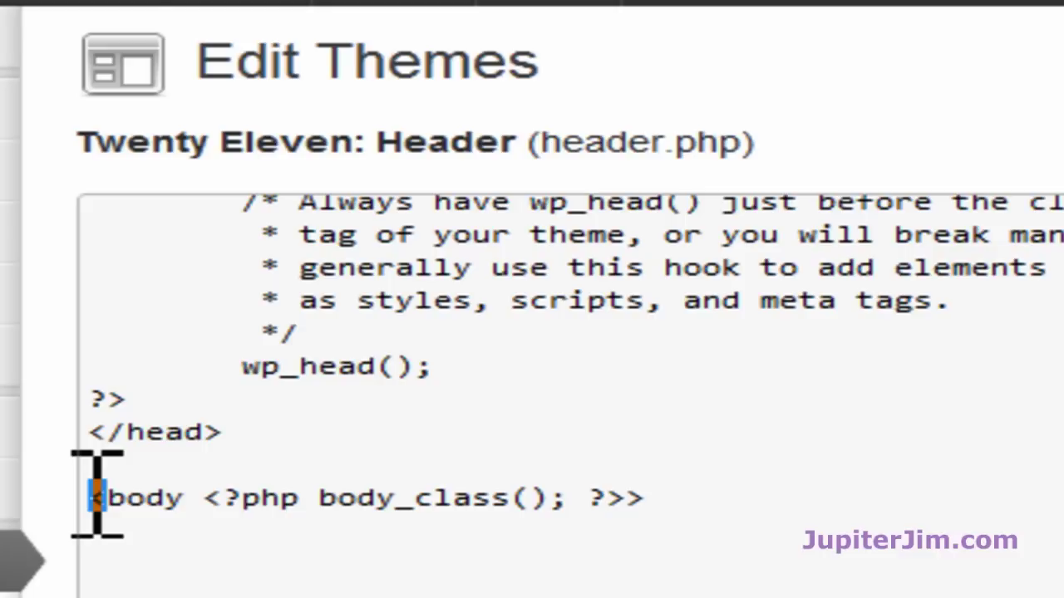
pyautogui.click(642, 497)
pyautogui.moveTo(645, 497); pyautogui.dragTo(637, 497)
pyautogui.press('Right')
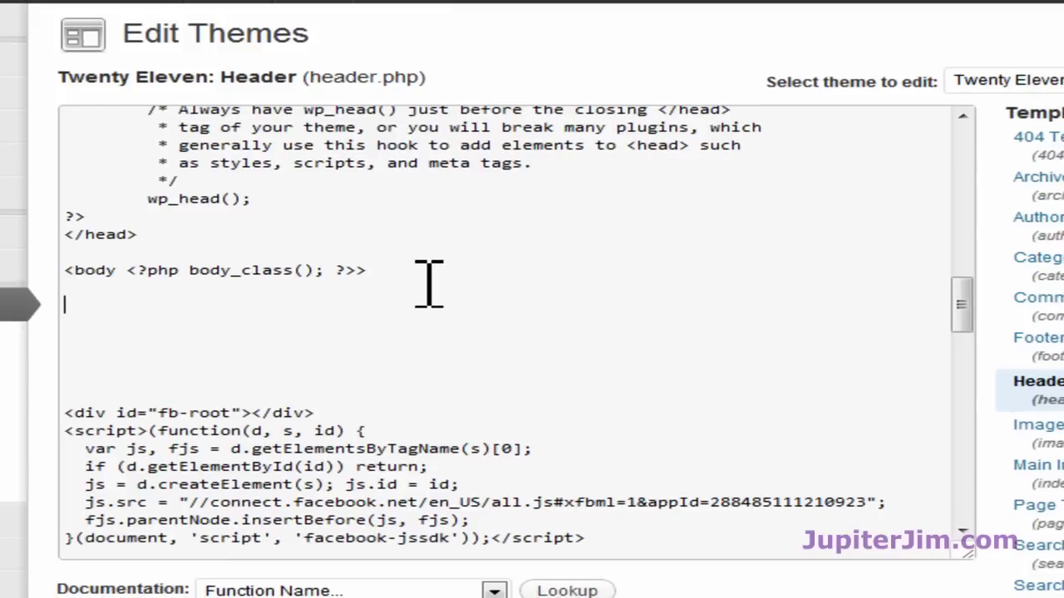
pyautogui.hotkey('ctrl', 'v')
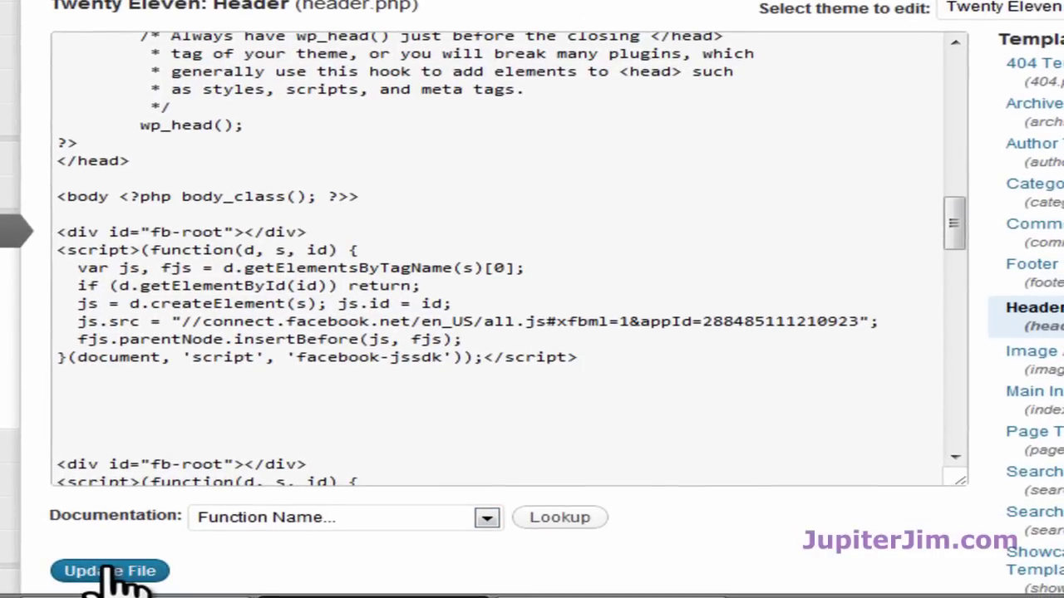
pyautogui.click(103, 573)
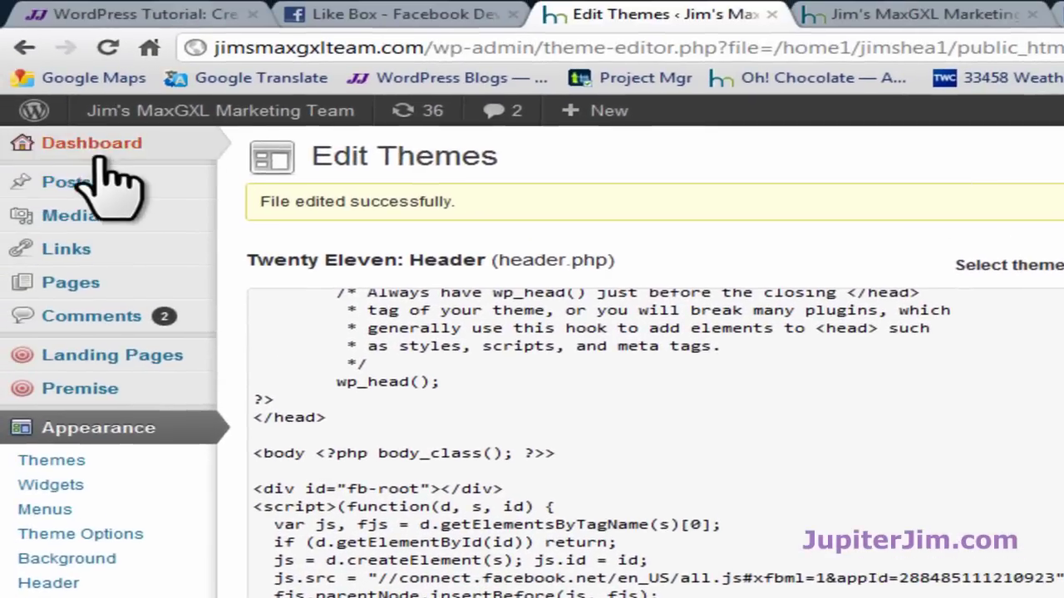
pyautogui.click(94, 148)
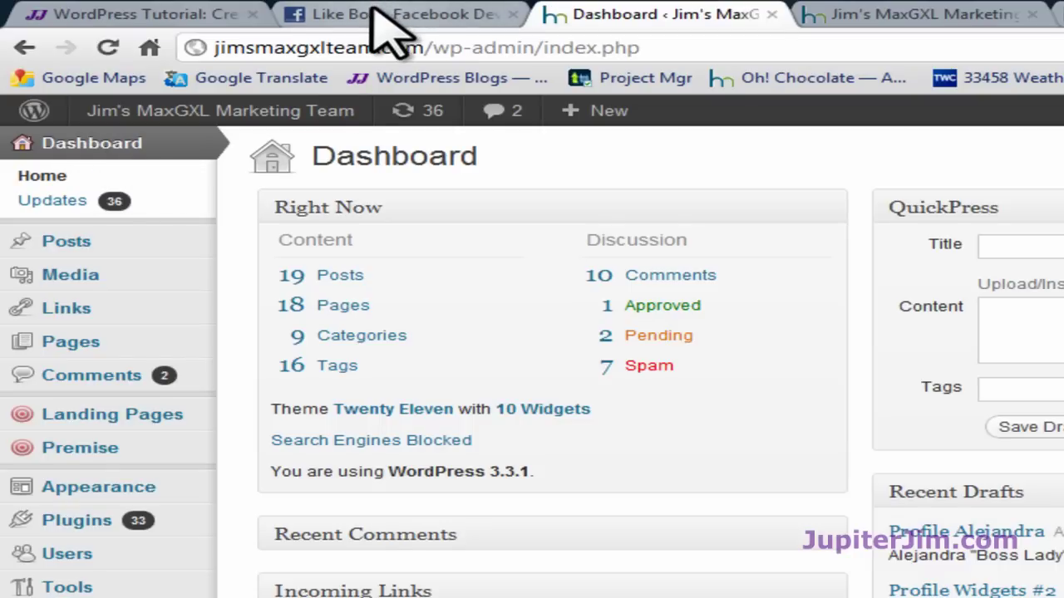
# - Switch to the Facebook Like Box page and copy the HTML5 fb-like-box div code from the second code box
pyautogui.click(382, 19)
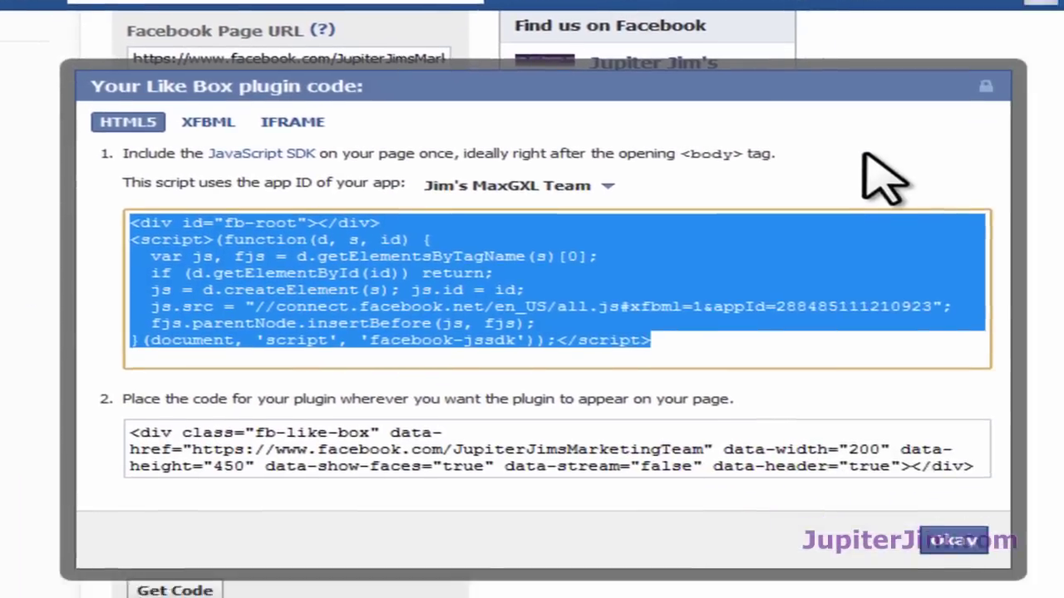
pyautogui.click(665, 312)
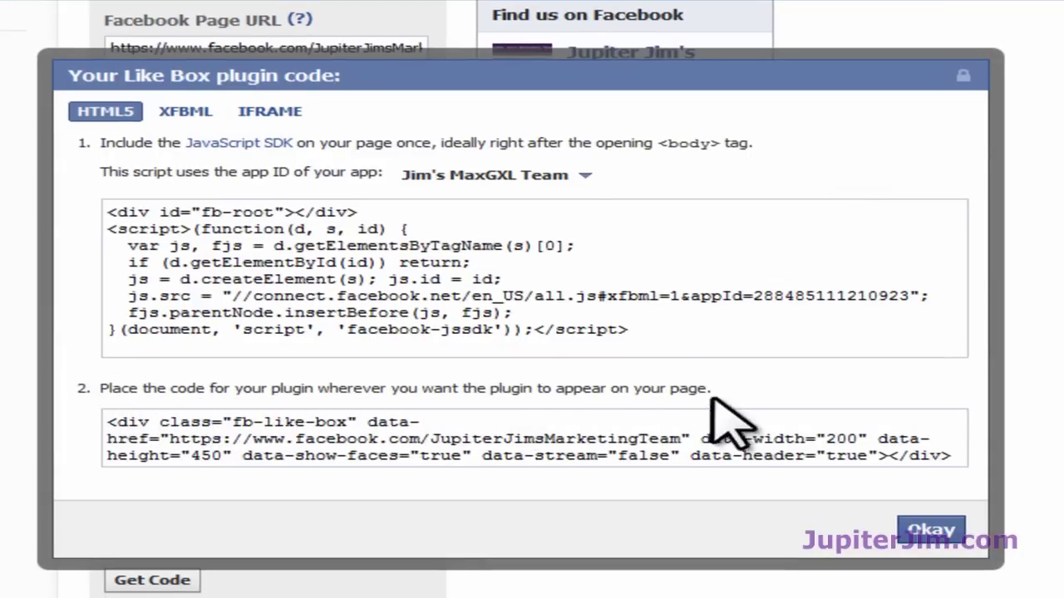
pyautogui.click(449, 439)
pyautogui.hotkey('ctrl', 'c')
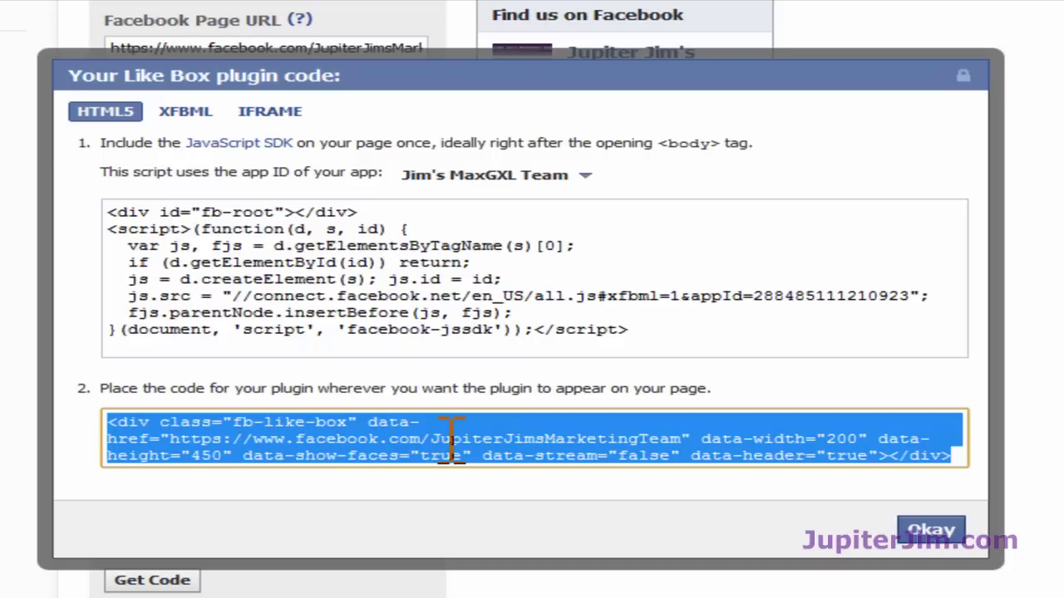
pyautogui.click(764, 401)
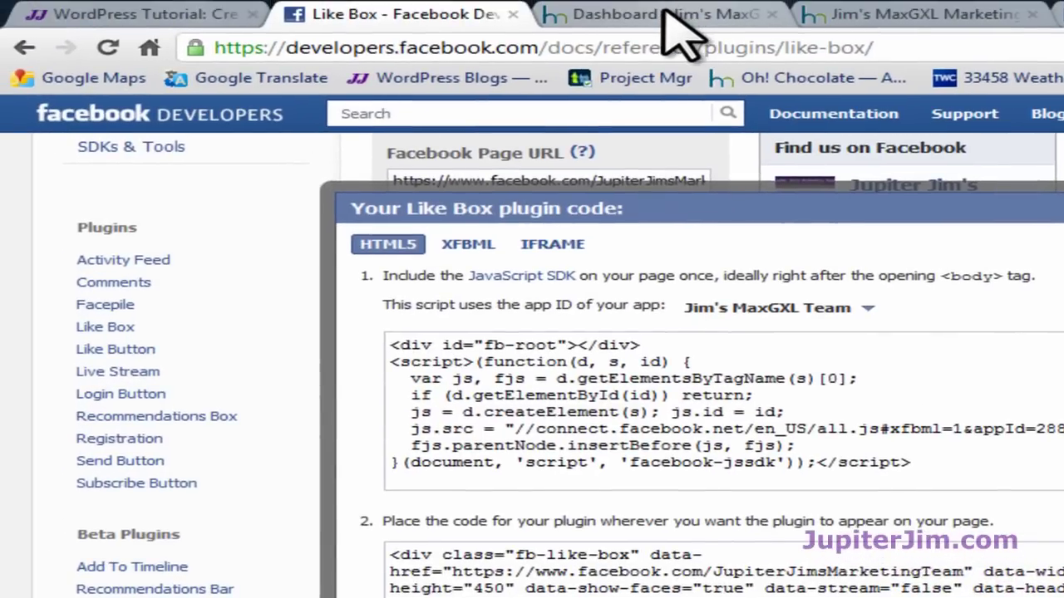
# - Return to WordPress, open the Widgets page and add a Text widget to the Main Sidebar below Pages
pyautogui.click(668, 12)
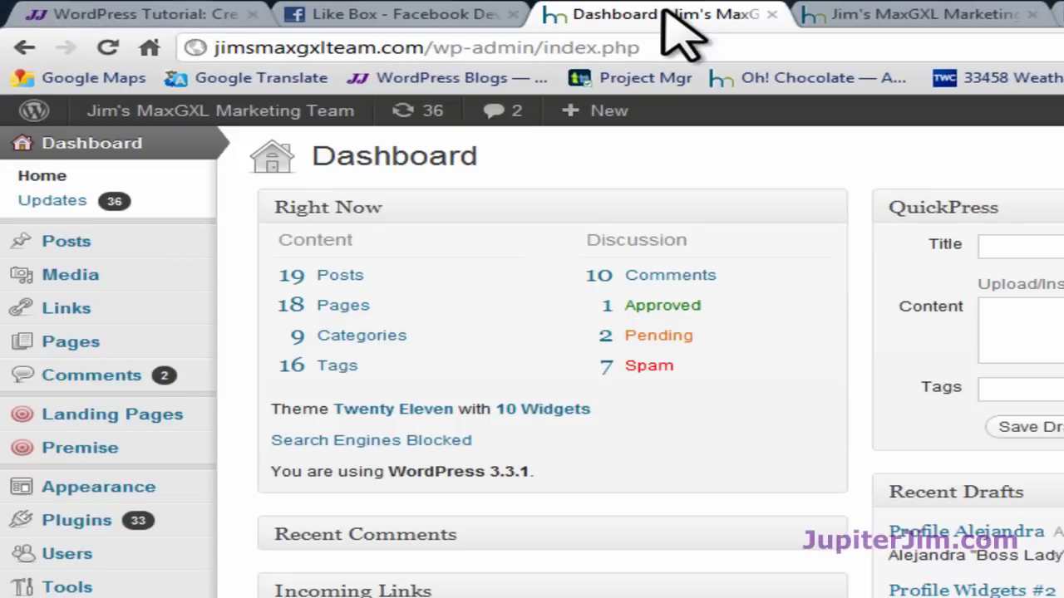
pyautogui.moveTo(172, 484)
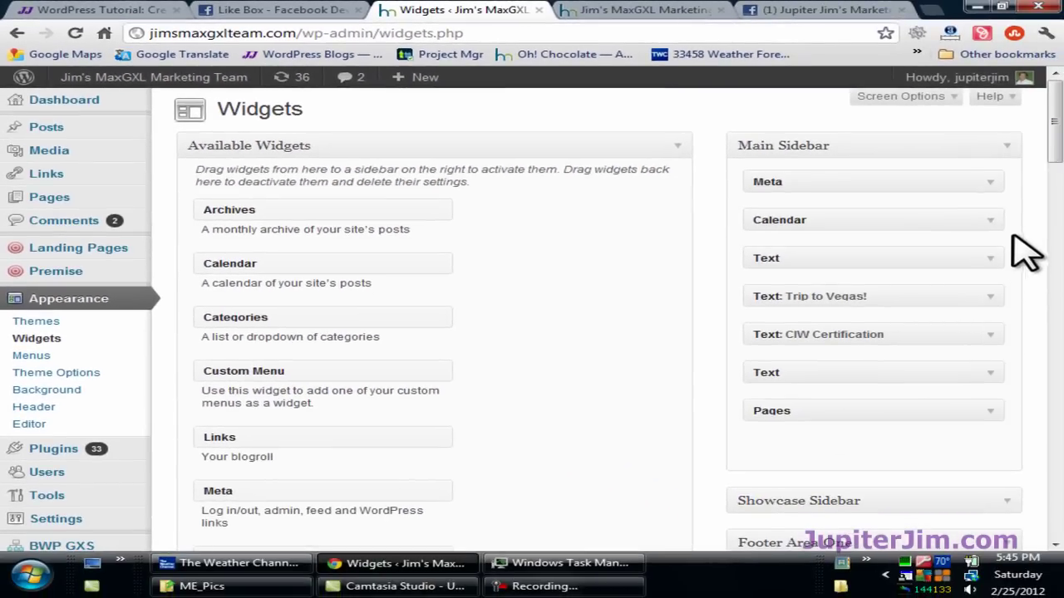
pyautogui.scroll(-1, 520, 366)
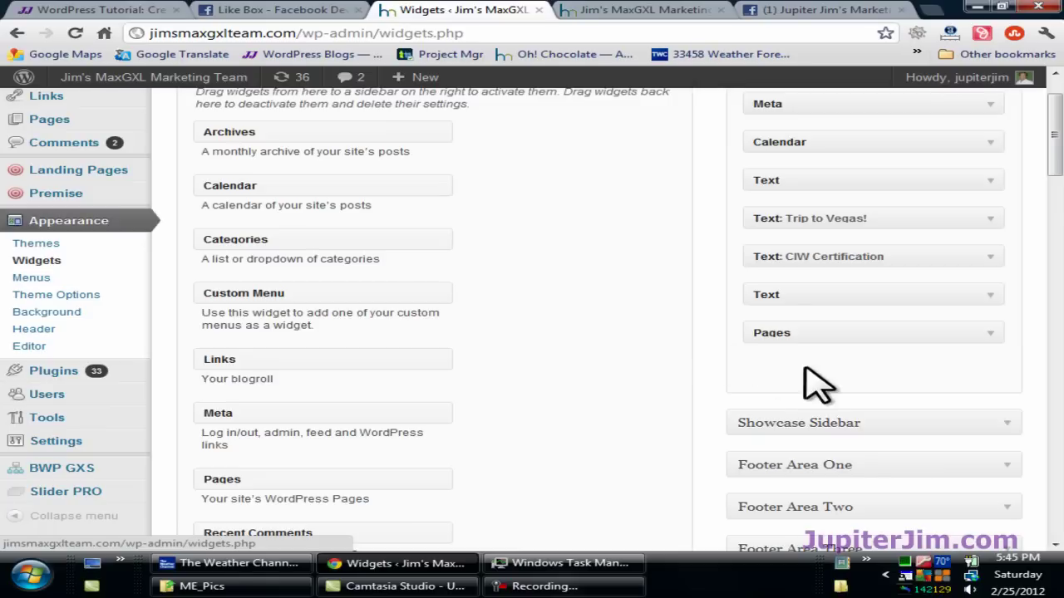
pyautogui.scroll(-2, 415, 382)
pyautogui.scroll(-6, 414, 383)
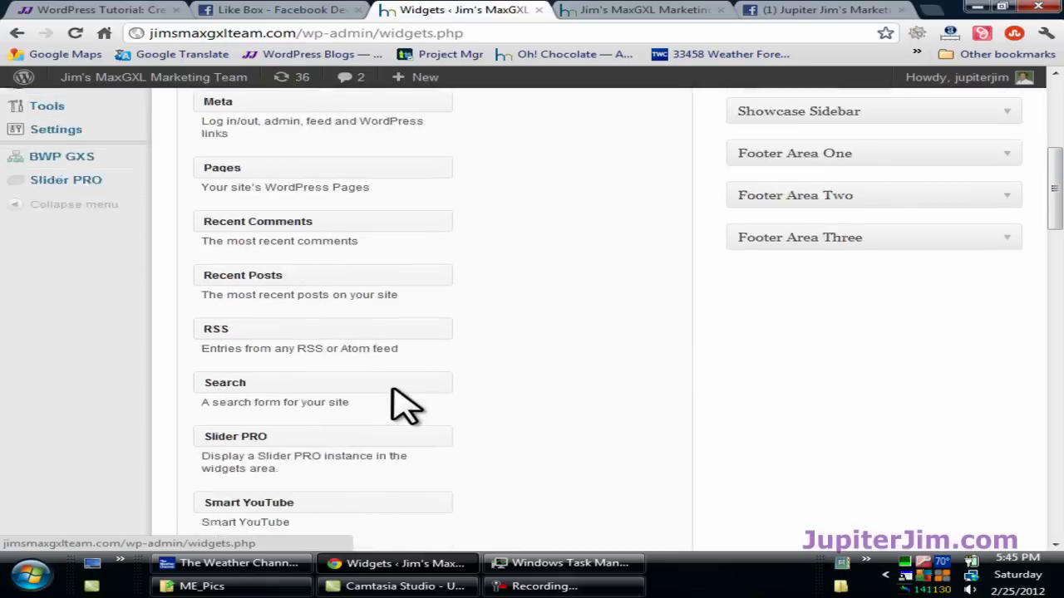
pyautogui.moveTo(240, 309); pyautogui.dragTo(794, 329)
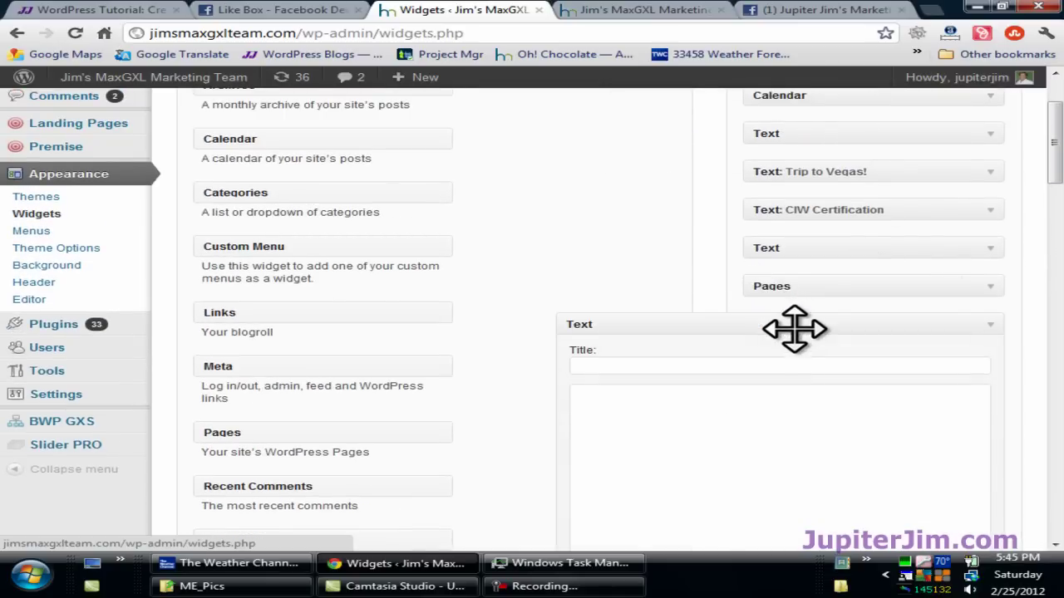
# - Paste the fb-like-box div code into the new Text widget, check its data-width value and save the widget
pyautogui.click(675, 404)
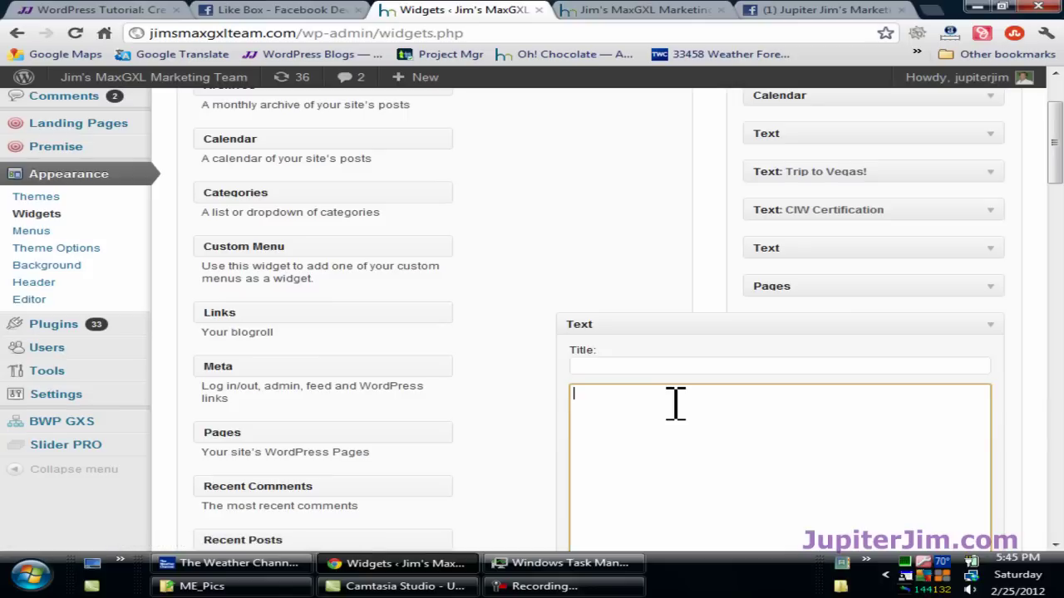
pyautogui.hotkey('ctrl', 'v')
pyautogui.scroll(-3, 1034, 282)
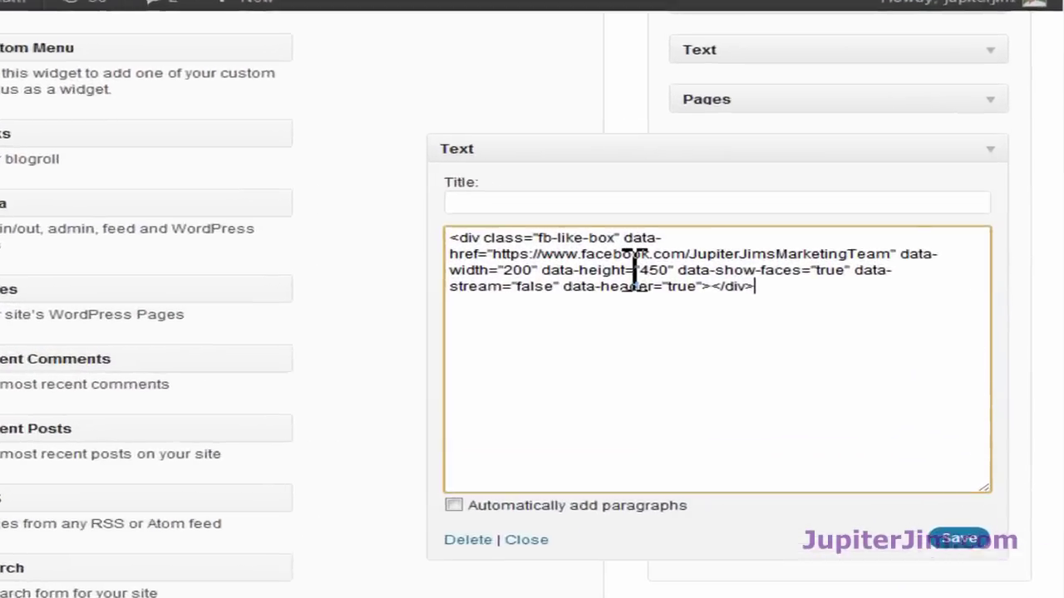
pyautogui.moveTo(721, 287); pyautogui.dragTo(741, 287)
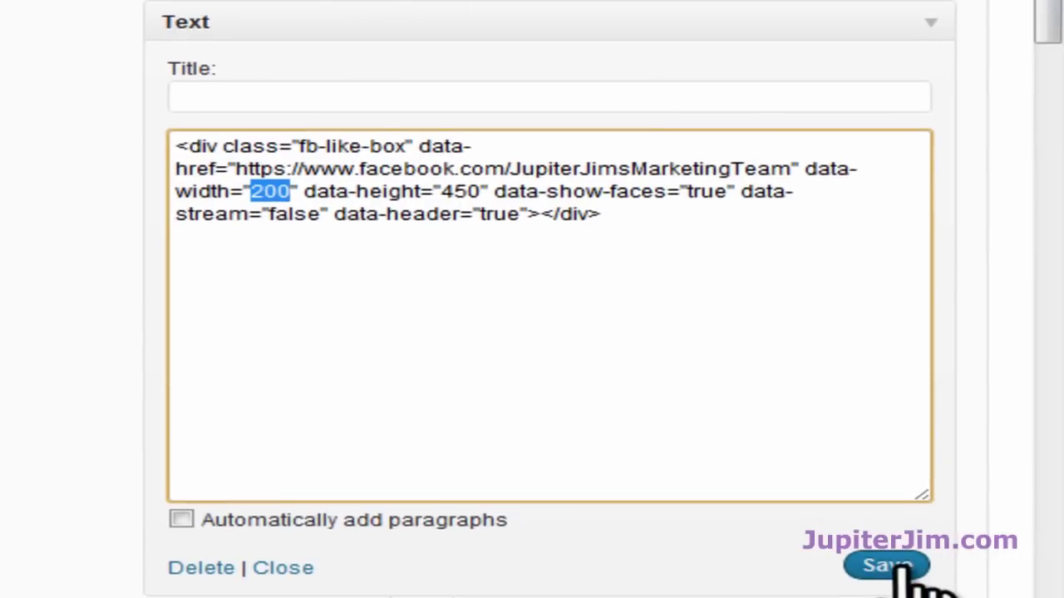
pyautogui.click(886, 566)
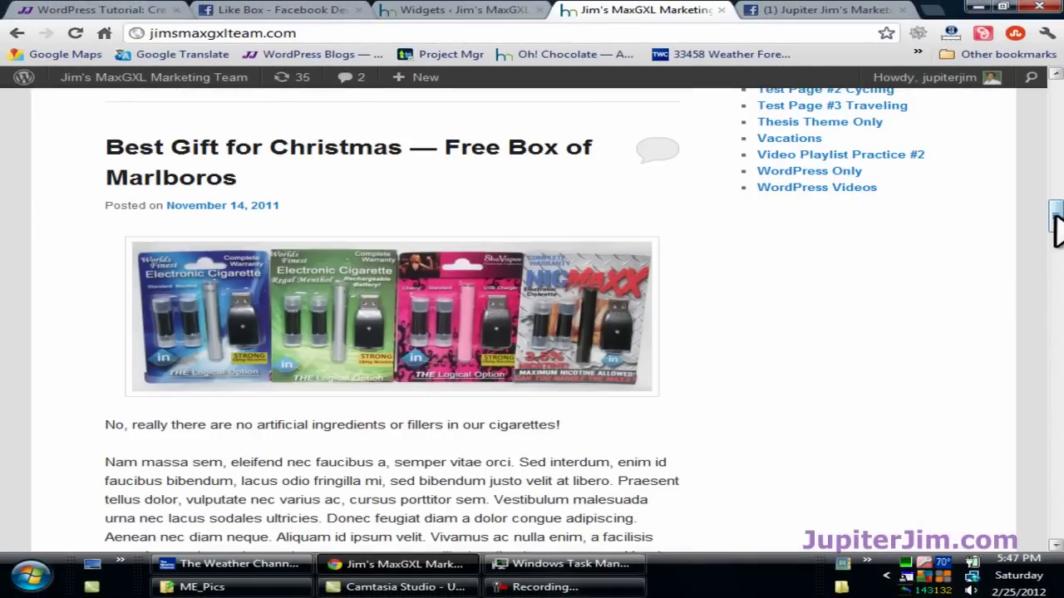
# - View the live site, return to the Widgets page, then save and close the Like Box Text widget
pyautogui.moveTo(1056, 221); pyautogui.dragTo(1056, 99)
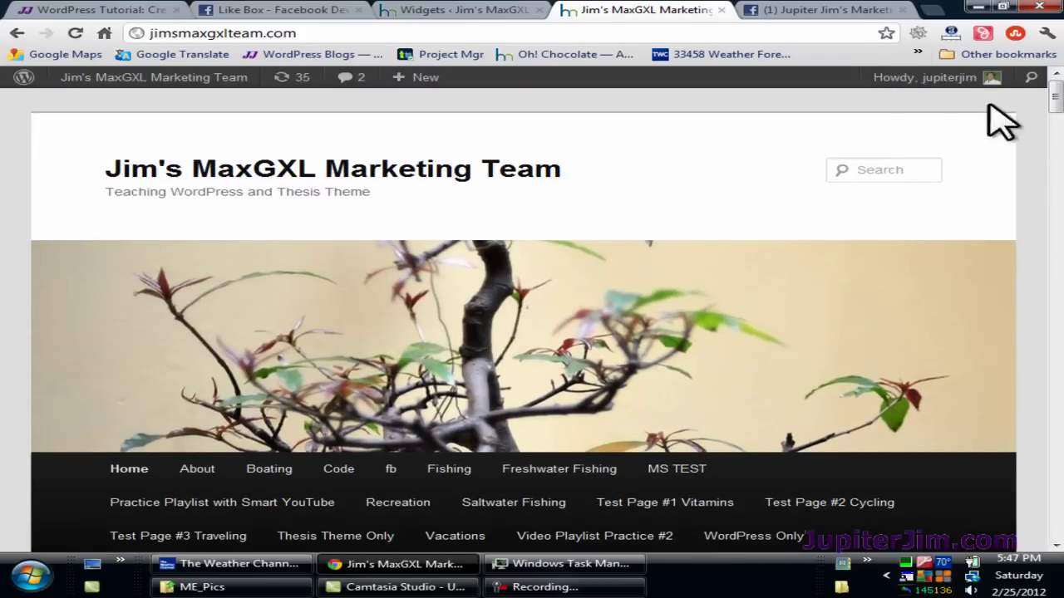
pyautogui.click(449, 10)
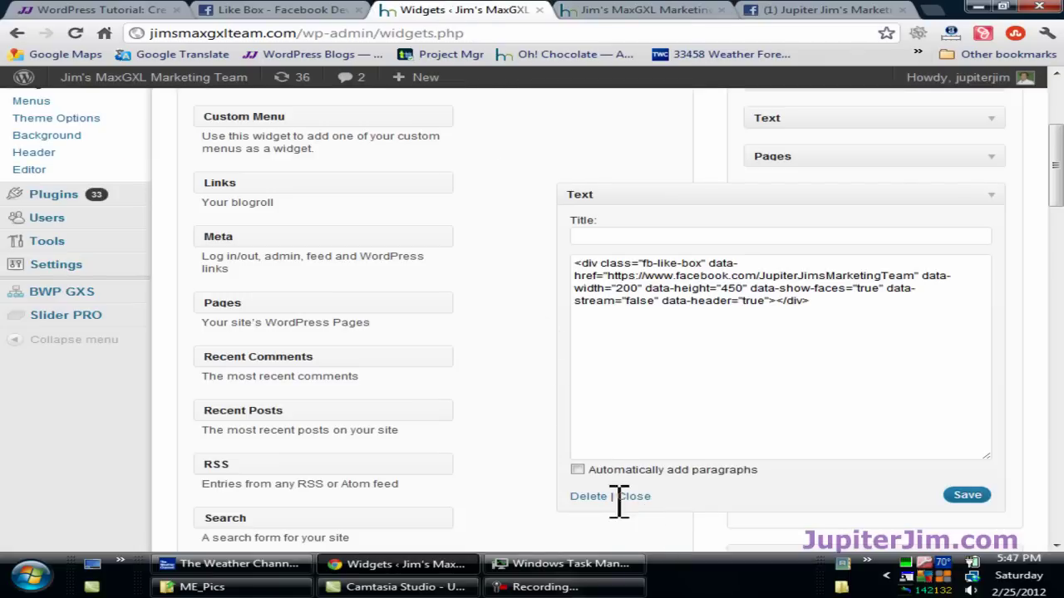
pyautogui.click(967, 497)
pyautogui.click(632, 497)
# - Log out of WordPress and open the public Jim's MaxGXL Marketing Team site to check the Like Box in its sidebar
pyautogui.moveTo(980, 83)
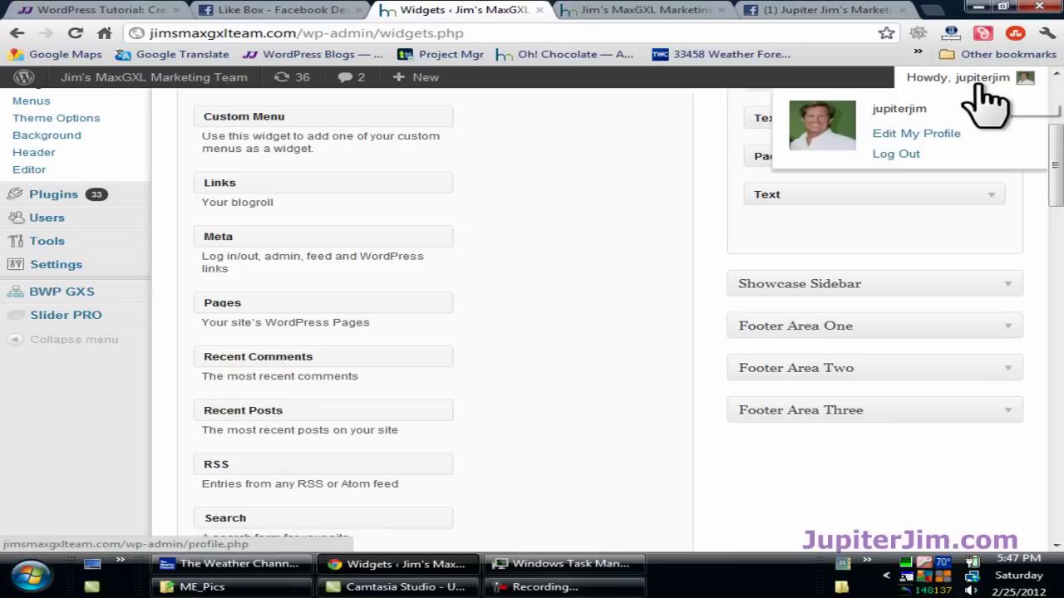
pyautogui.click(898, 154)
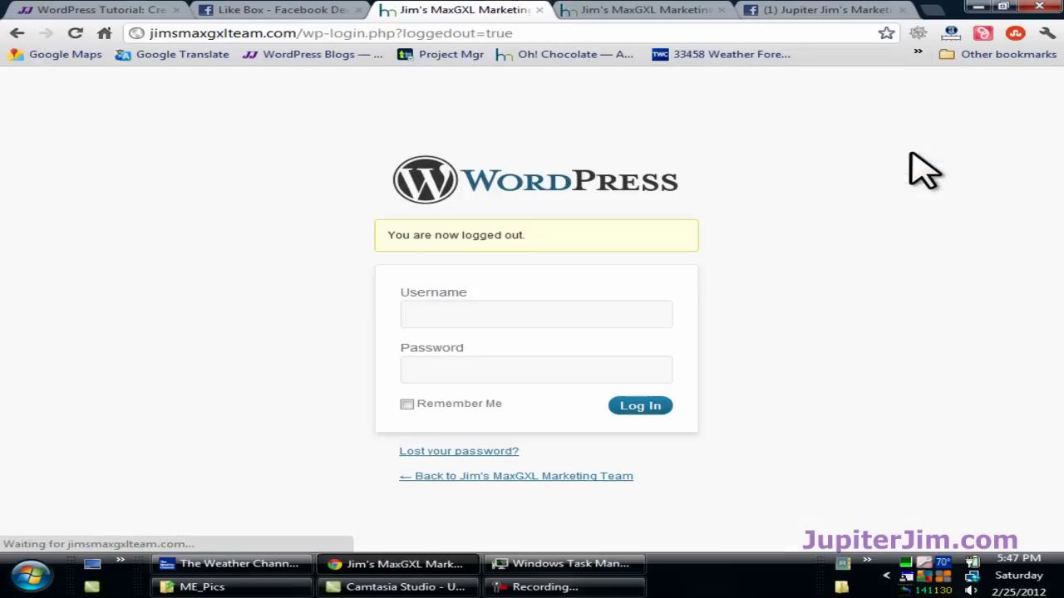
pyautogui.click(481, 481)
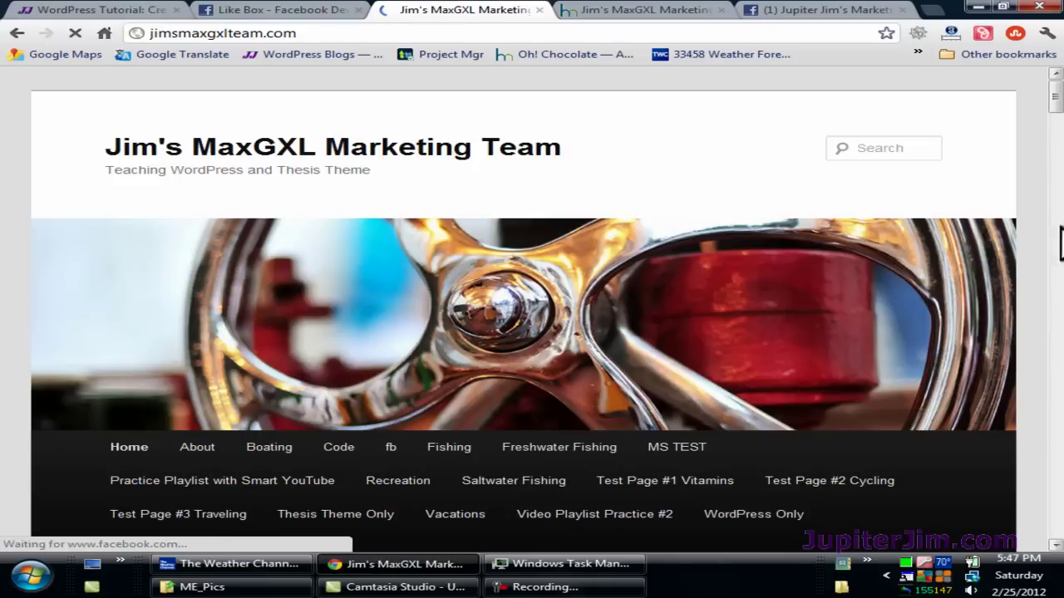
pyautogui.moveTo(1057, 106); pyautogui.dragTo(1058, 224)
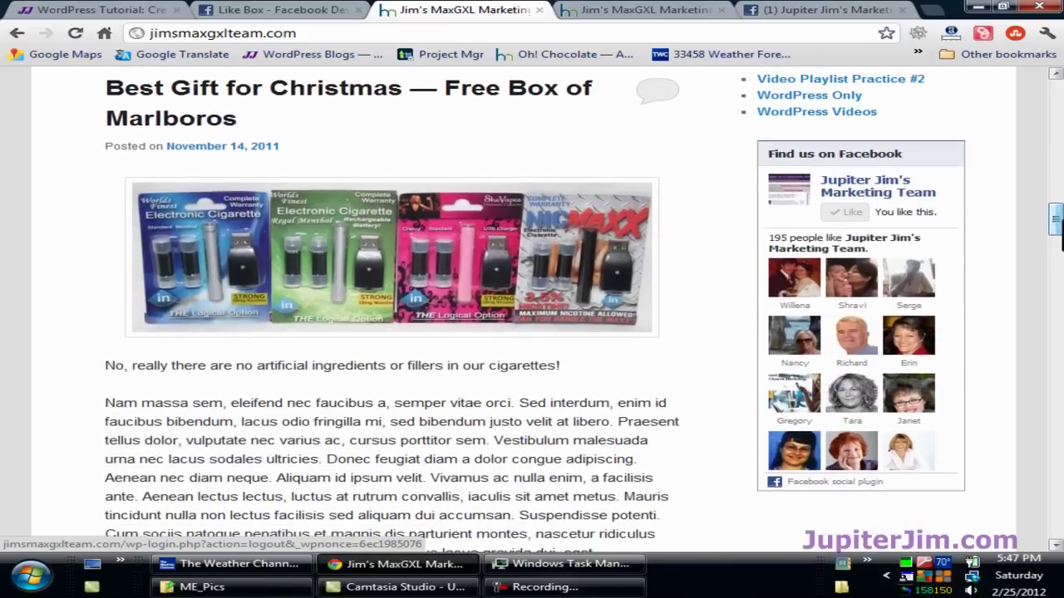